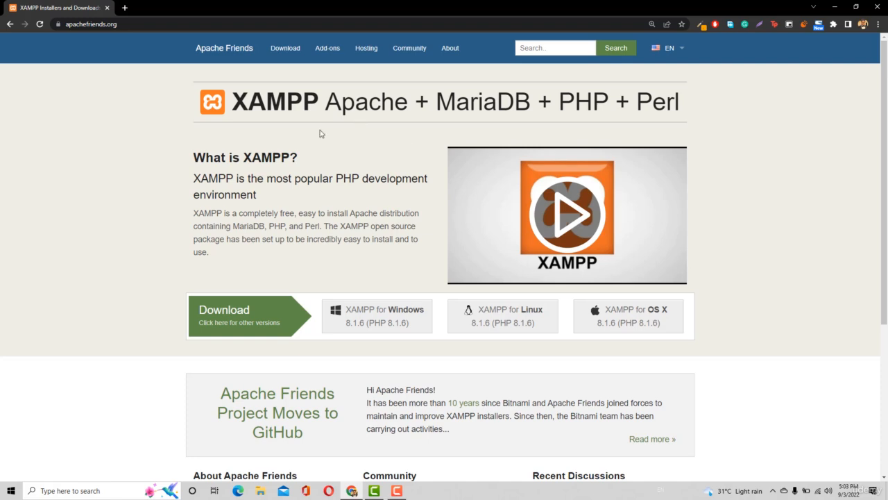
- Examine the XAMPP heading and its listed components Apache, MariaDB and PHP on the Apache Friends home page
drag(234, 104, 318, 104)
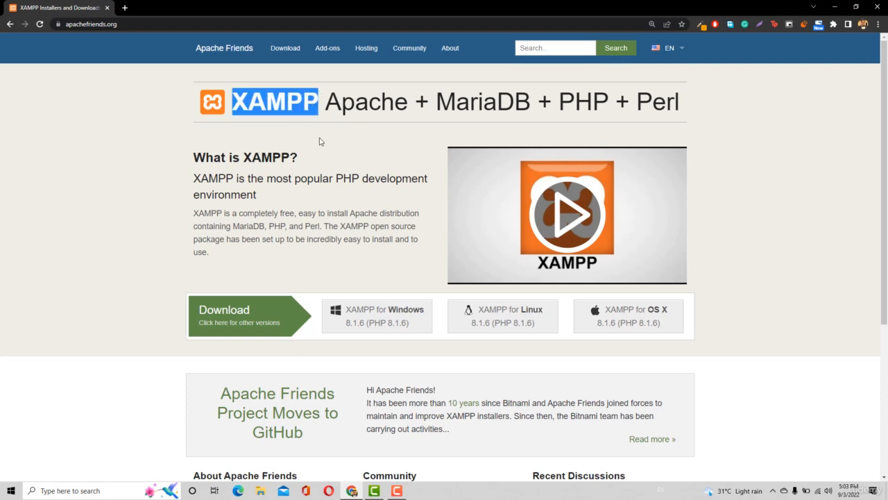
click(324, 156)
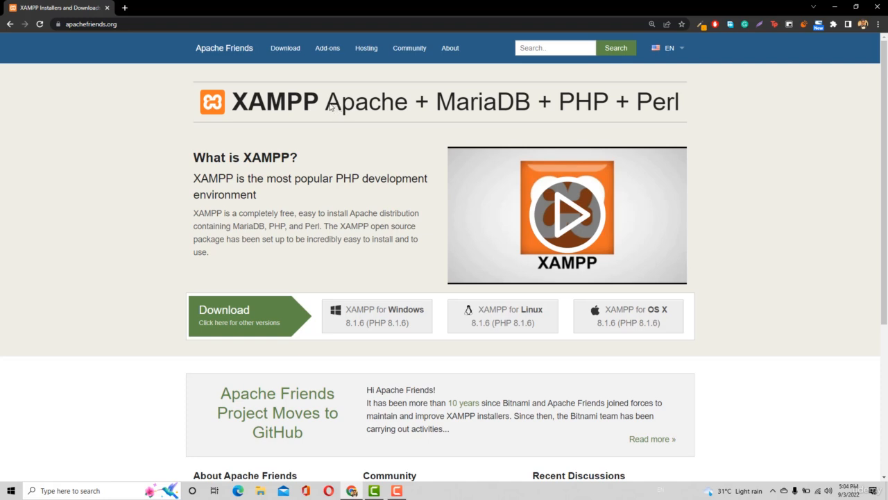
drag(326, 105, 407, 111)
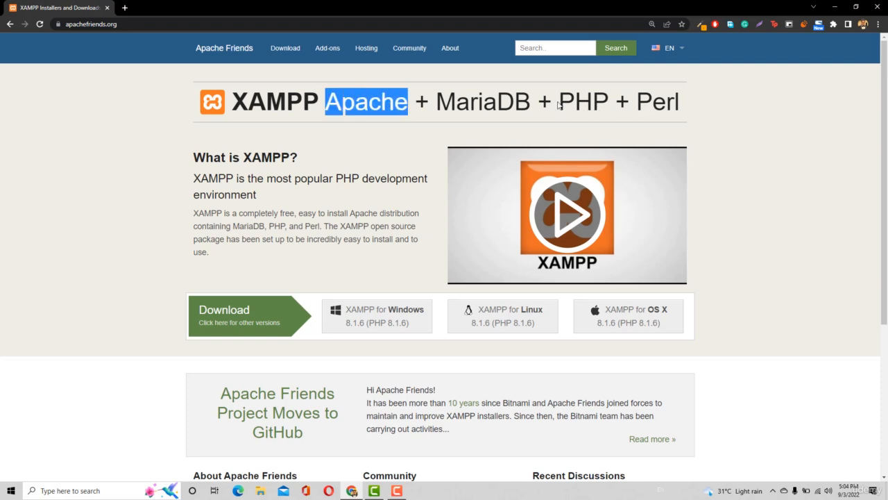
drag(559, 105, 606, 107)
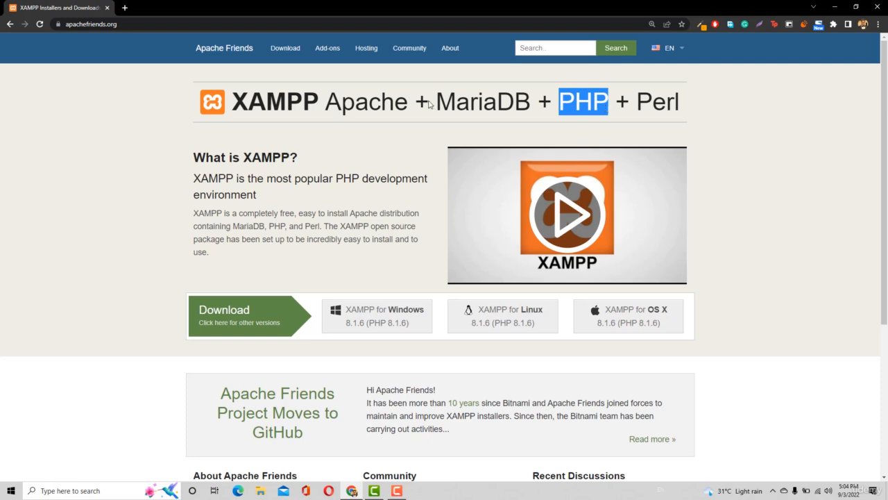
drag(430, 104, 533, 109)
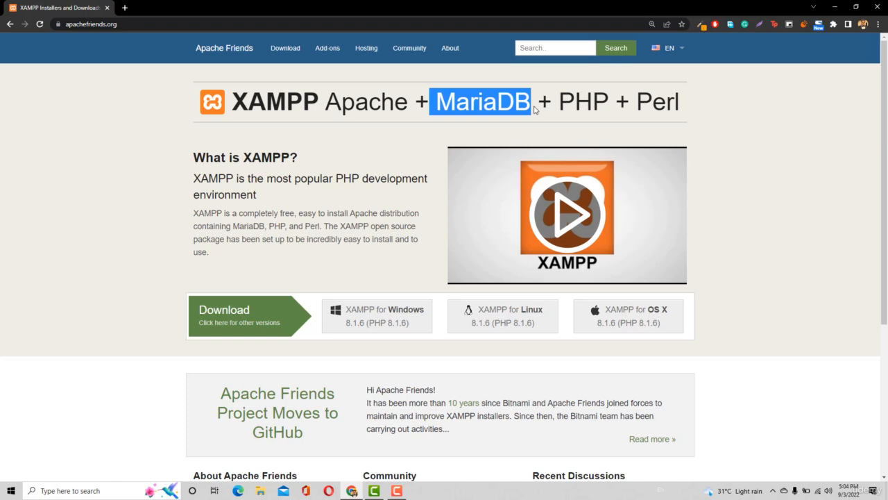
click(256, 151)
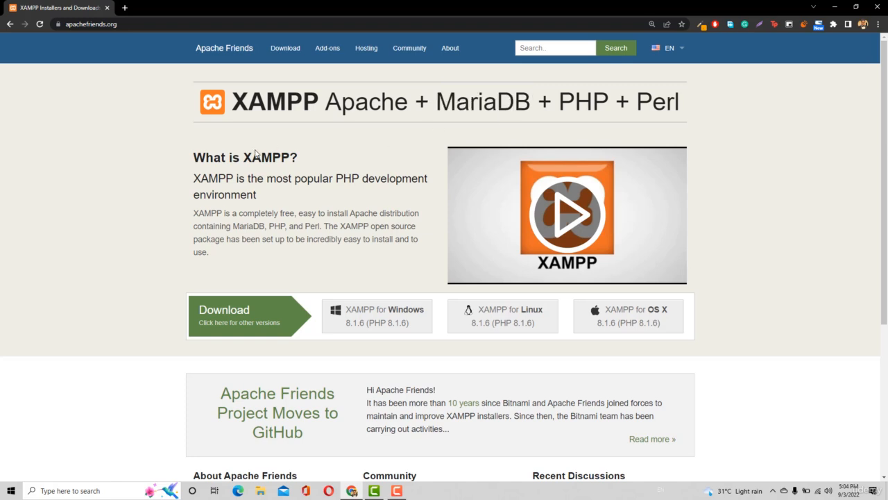
drag(231, 101, 316, 106)
click(310, 136)
- Download XAMPP for Windows 8.1.6 and launch its installer from the xampp downloads folder, acknowledging the UAC warning
click(373, 312)
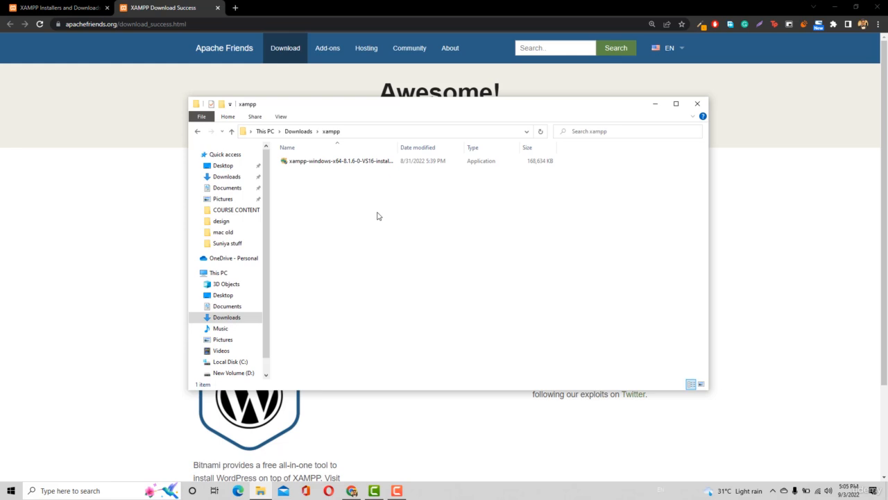
click(354, 163)
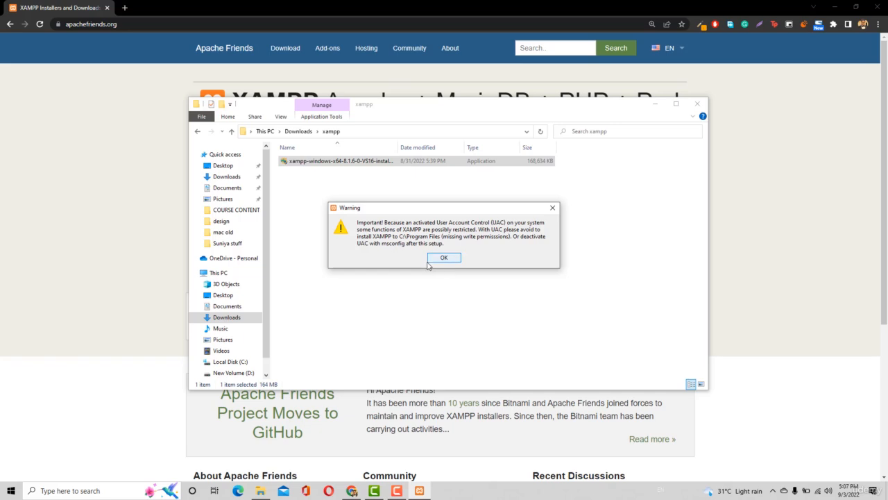
click(444, 259)
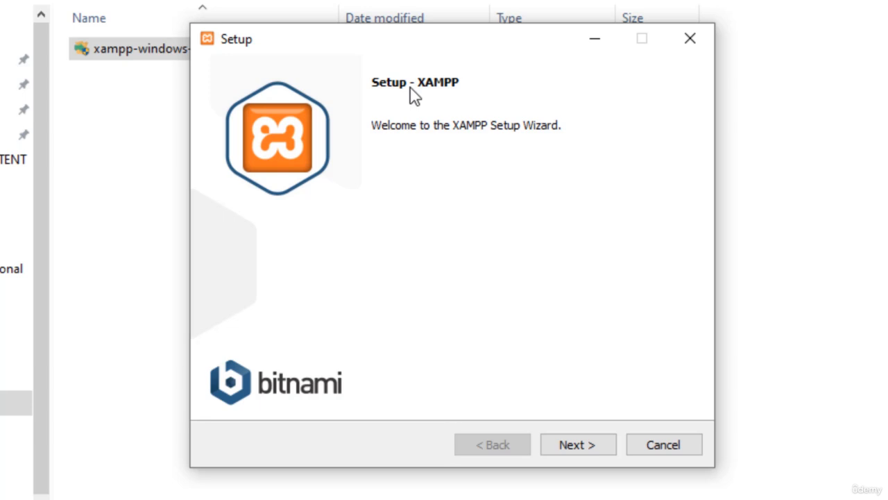
- Advance the XAMPP setup with all components selected, C:\xampp as the installation folder and English as the language
click(596, 447)
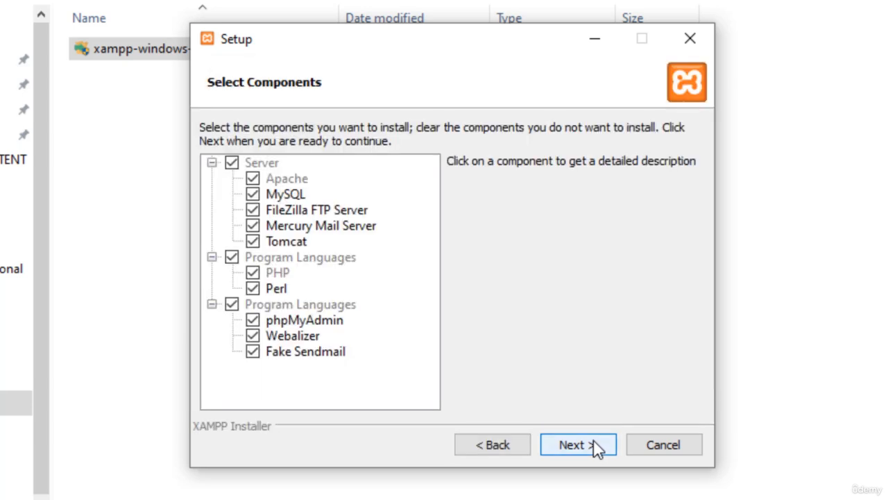
click(596, 448)
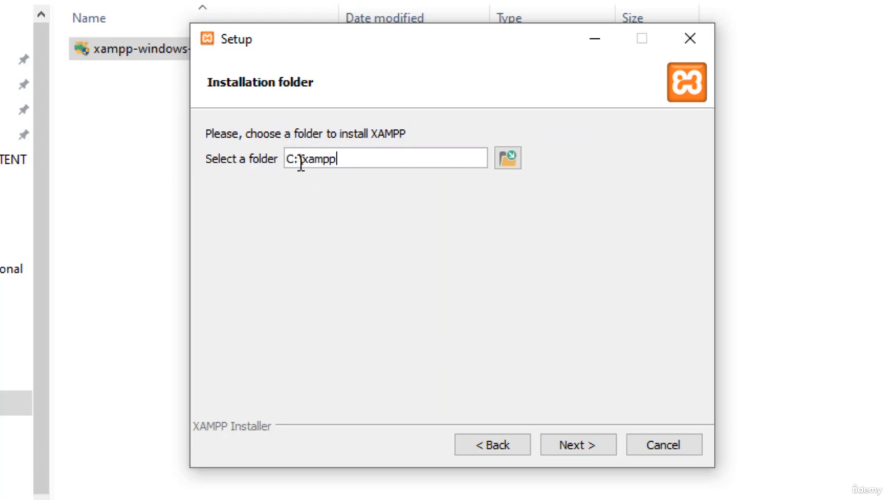
click(584, 444)
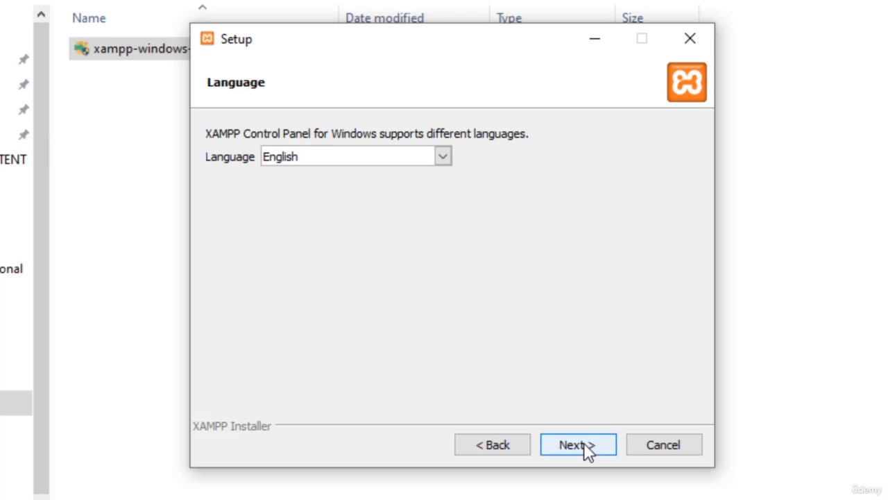
click(584, 445)
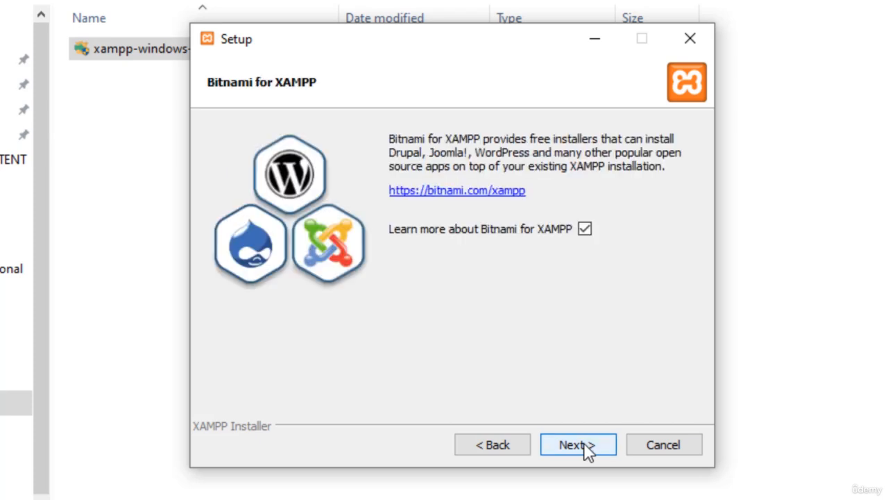
- Install XAMPP with the Learn more about Bitnami option turned off and finish setup with the Control Panel set to start
click(584, 230)
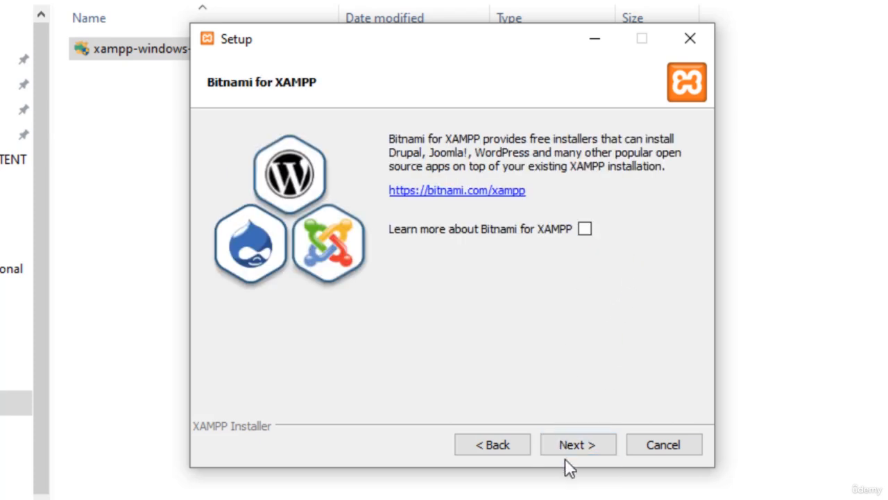
click(581, 448)
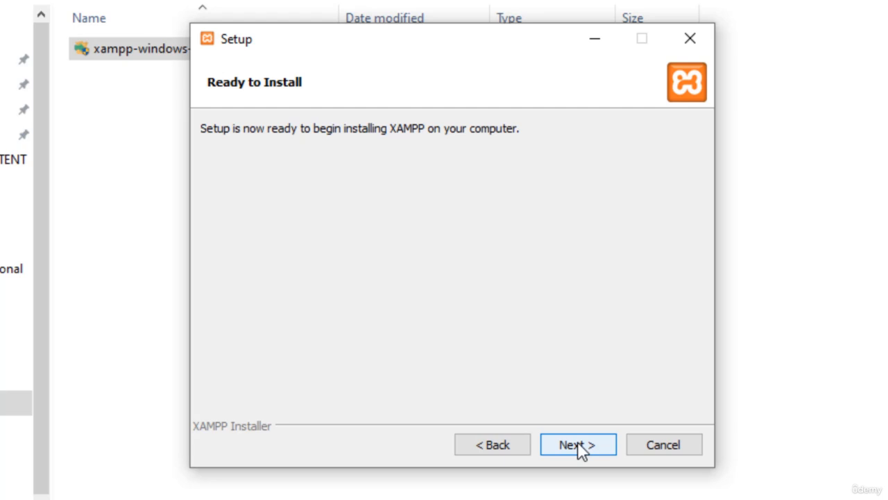
click(582, 449)
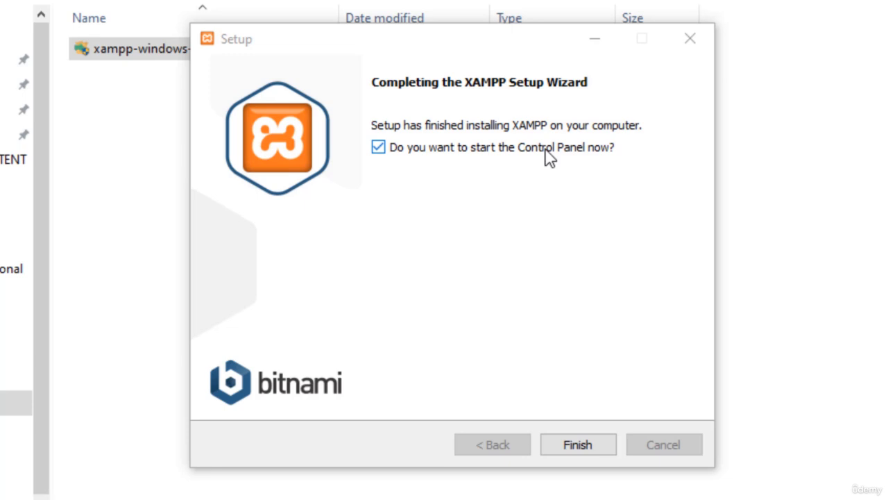
click(479, 157)
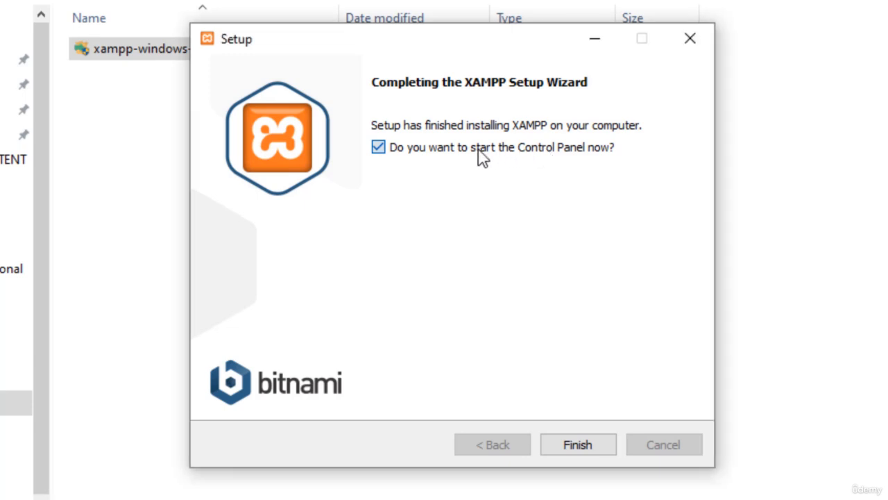
click(573, 447)
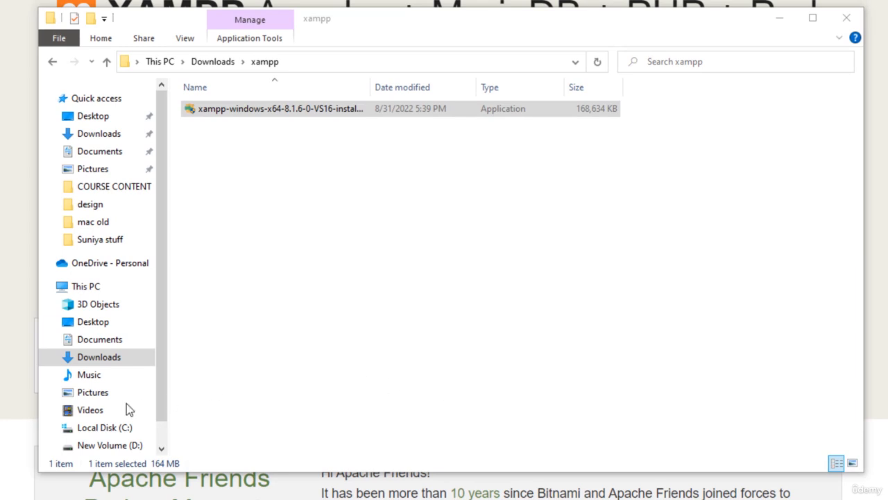
- Open the xampp folder on Local Disk (C:) in File Explorer and run xampp-control.exe
click(101, 429)
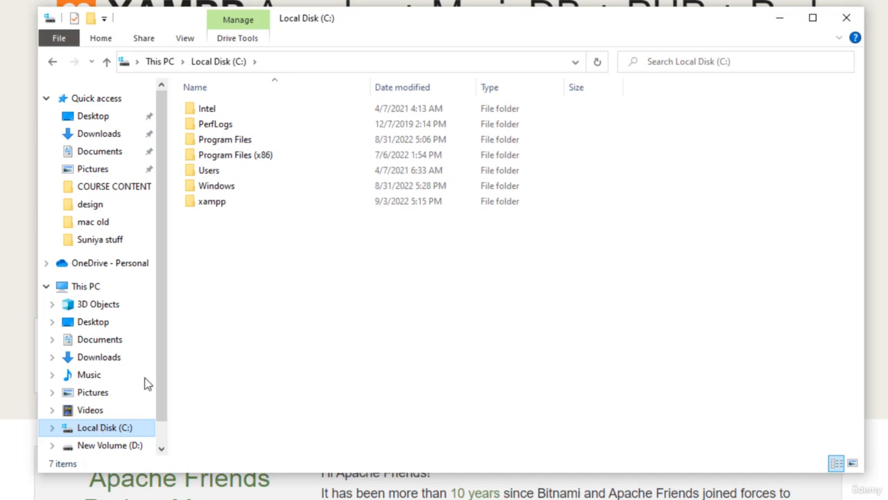
double_click(214, 205)
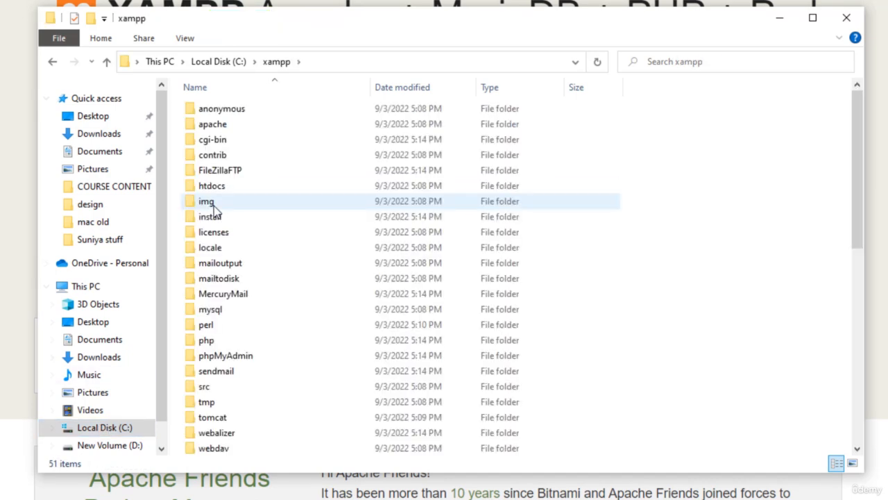
scroll(215, 212, down, 9)
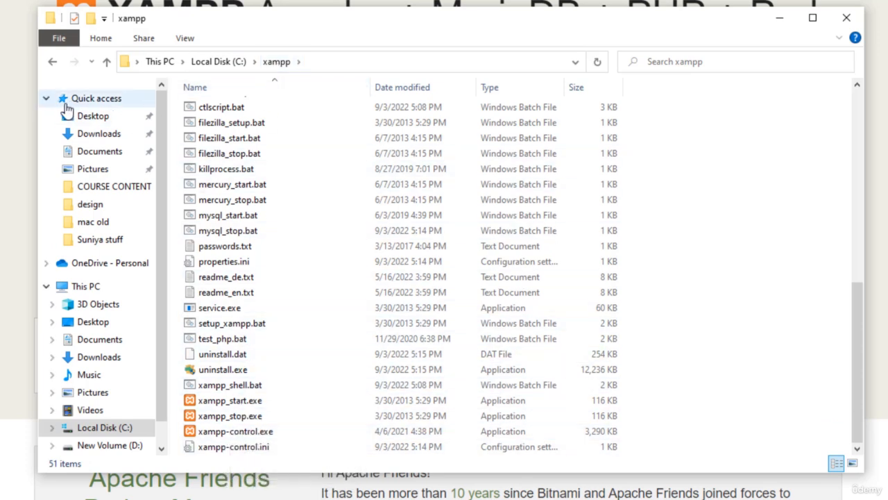
click(236, 433)
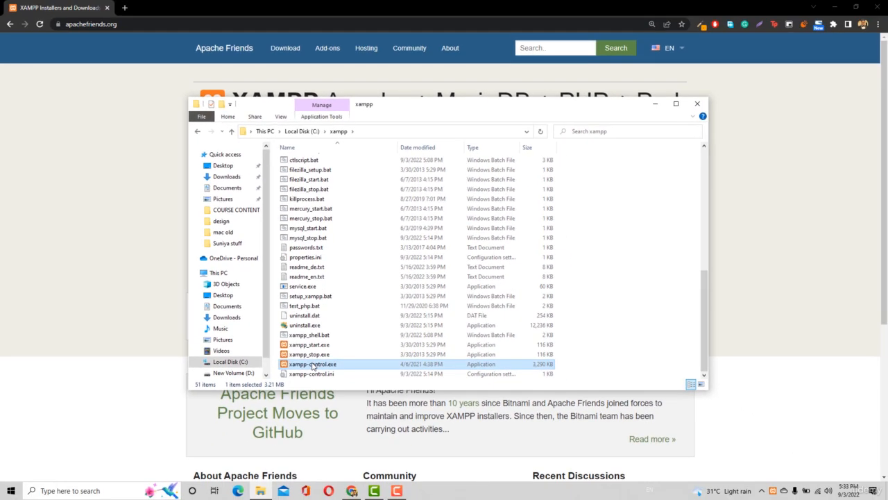
double_click(312, 365)
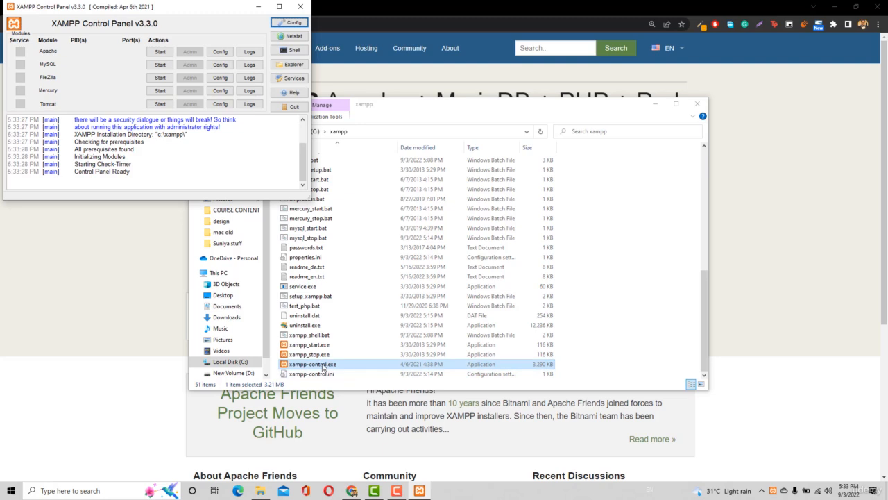
- Search Windows for xampp to find the XAMPP Control Panel app, and return to the open Control Panel
click(10, 491)
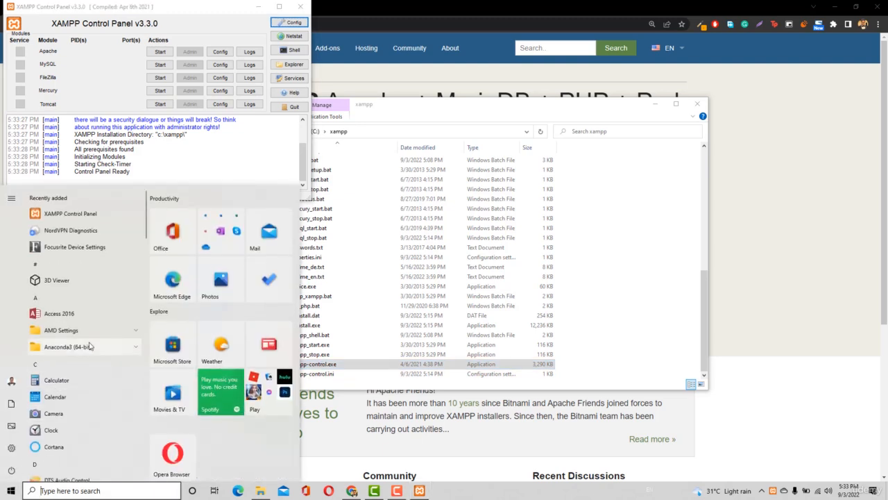
text(xampp)
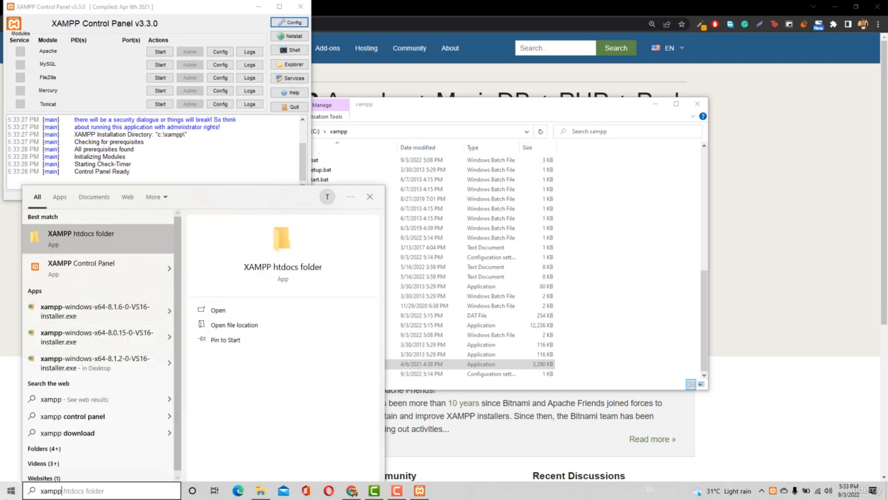
click(11, 490)
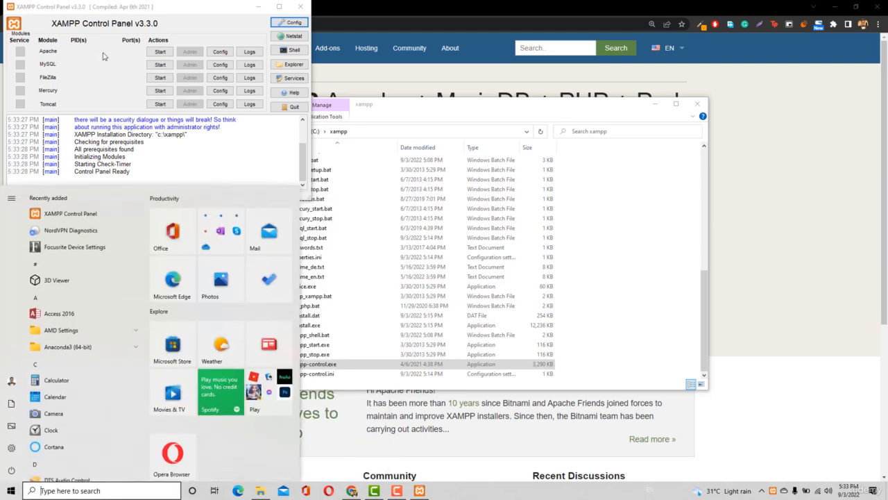
click(252, 144)
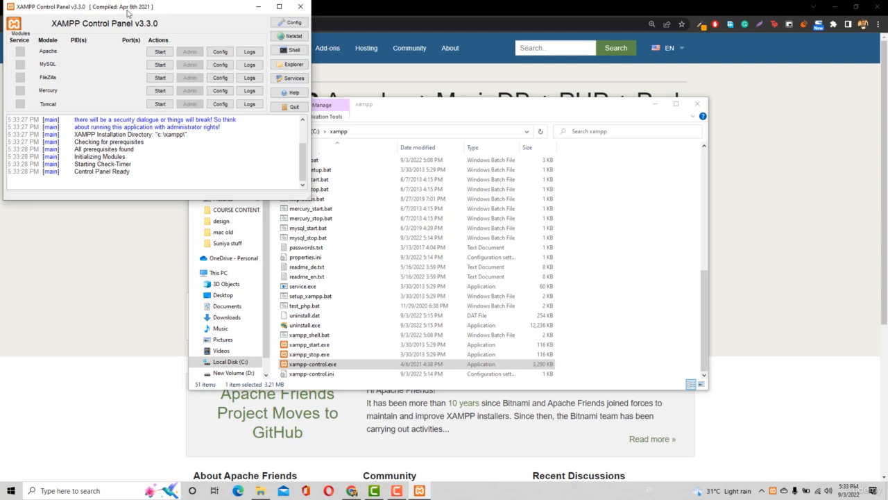
- Move the XAMPP Control Panel to the middle of the desktop and start the Apache and MySQL modules
drag(128, 13, 397, 182)
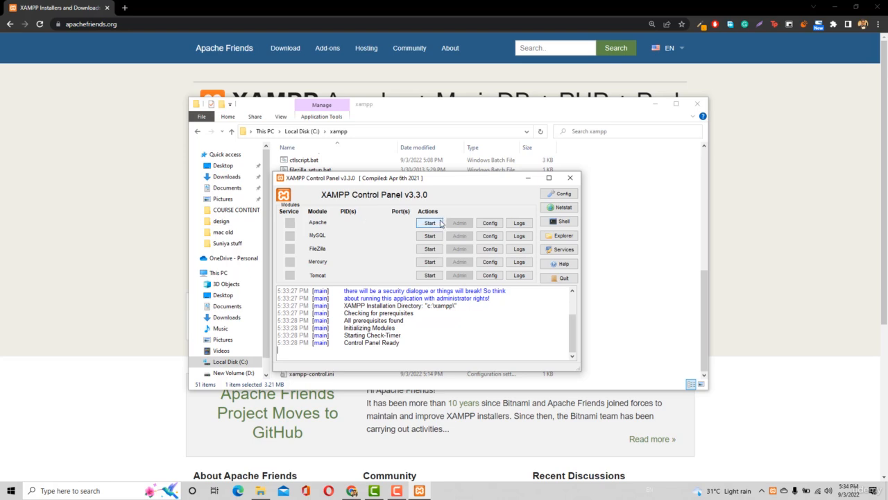
click(425, 224)
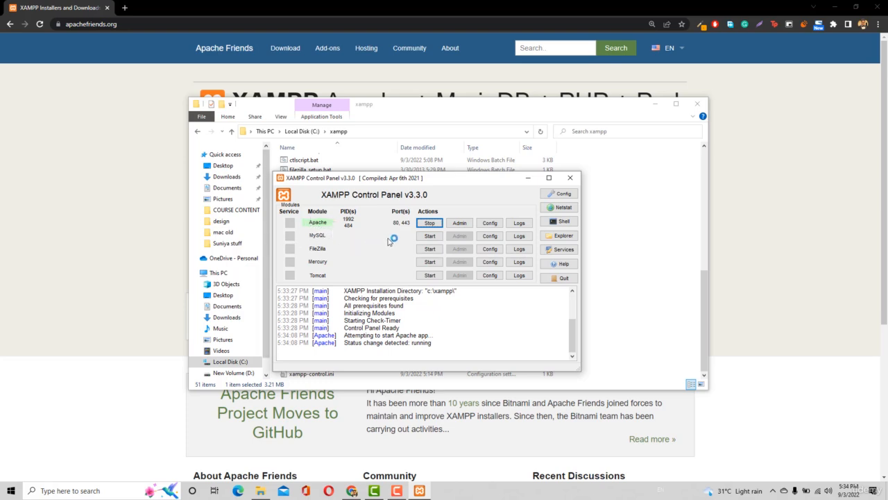
click(435, 237)
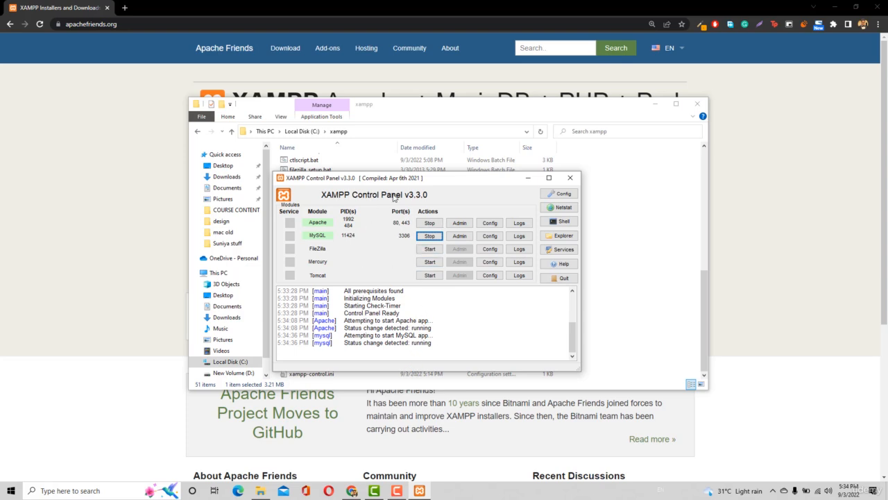
- Open localhost in a new Chrome tab and close the XAMPP download site's tab
click(125, 8)
click(125, 7)
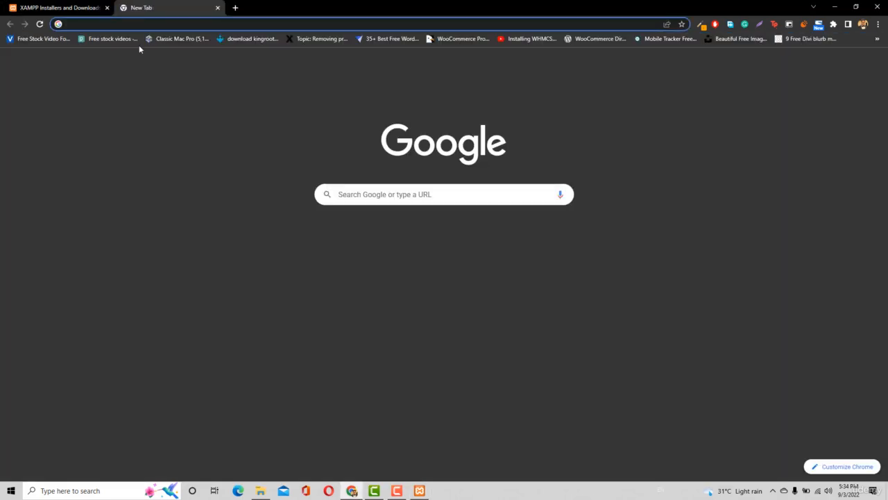
middle_click(76, 9)
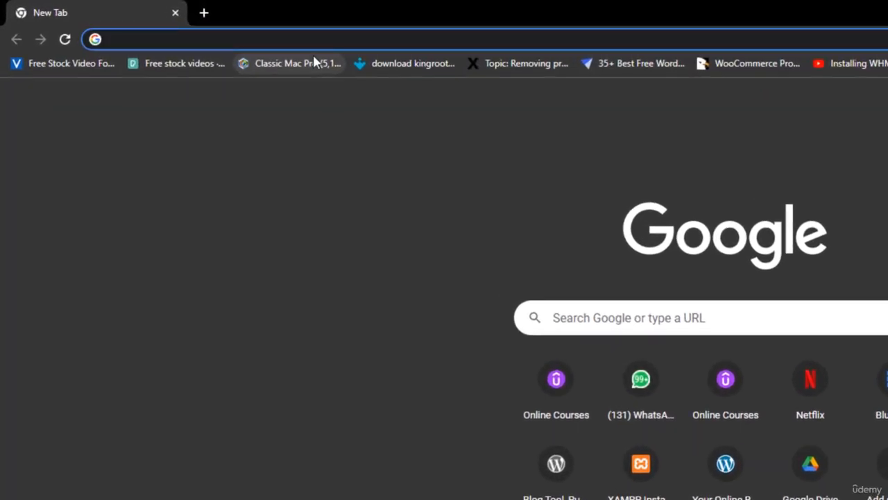
text(loca)
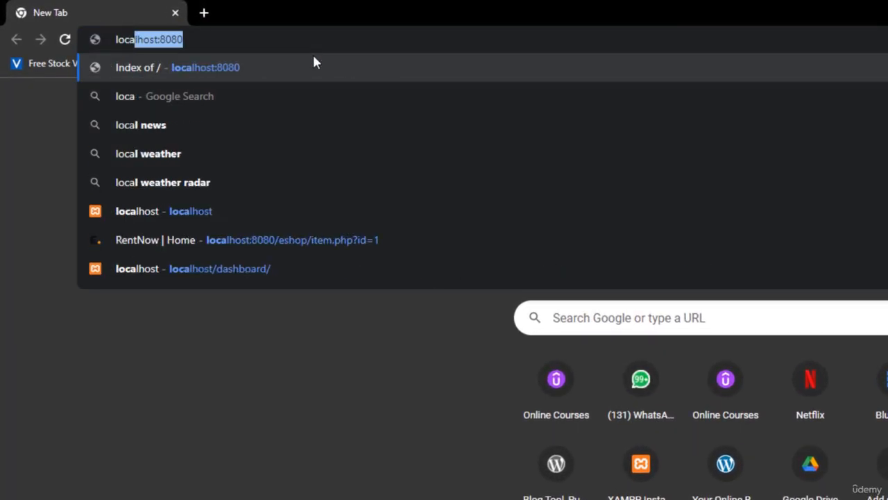
text(lhost)
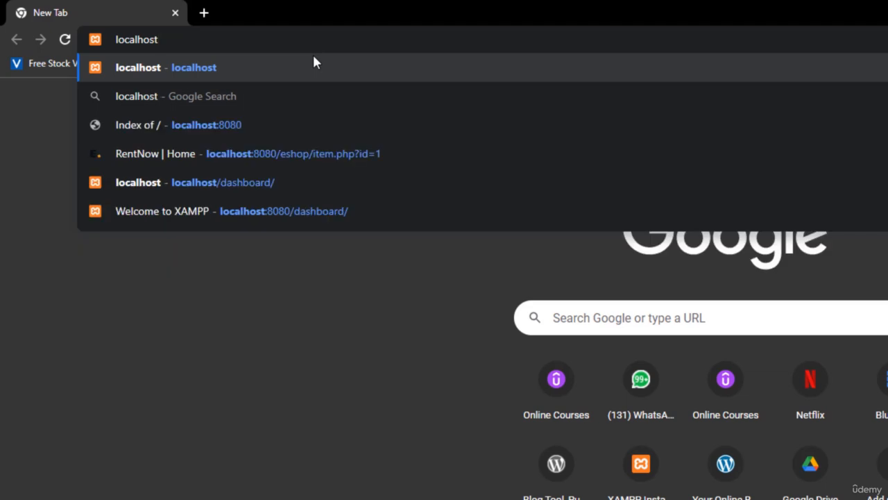
key(Return)
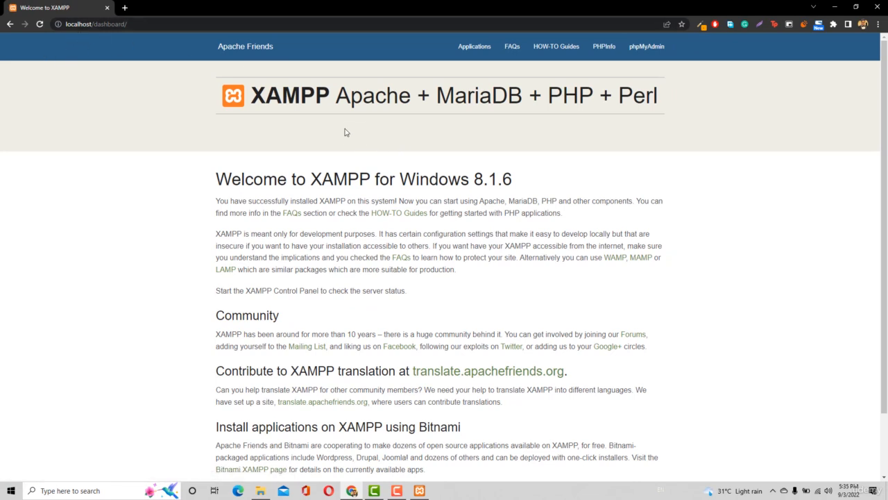
- Highlight "Apache +" in the XAMPP dashboard heading, and remove /dashboard/ from the address so only localhost remains
drag(336, 104, 431, 108)
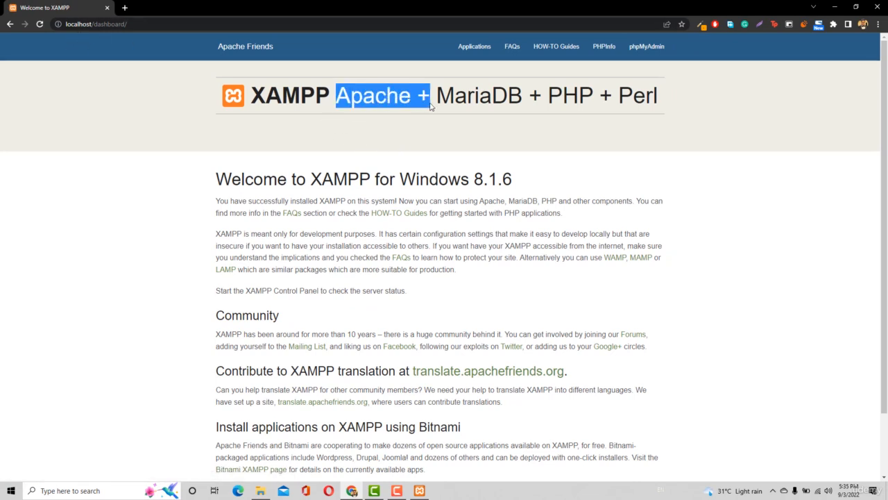
click(474, 143)
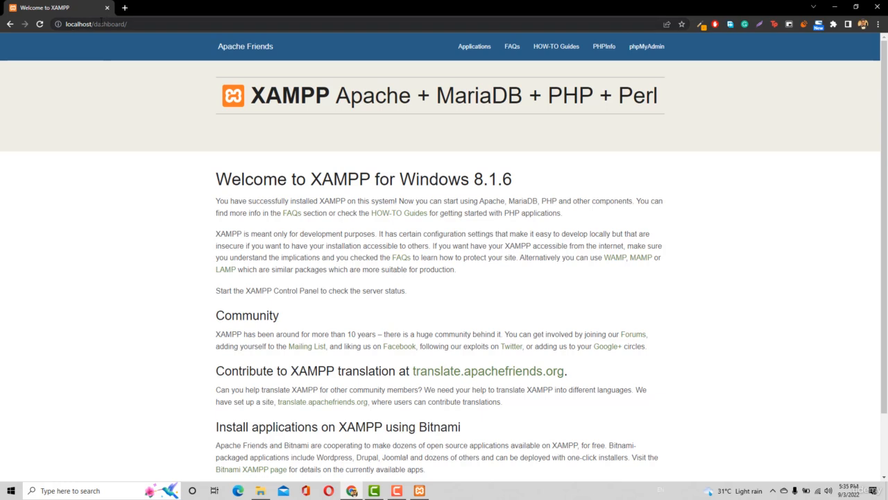
drag(93, 23, 128, 23)
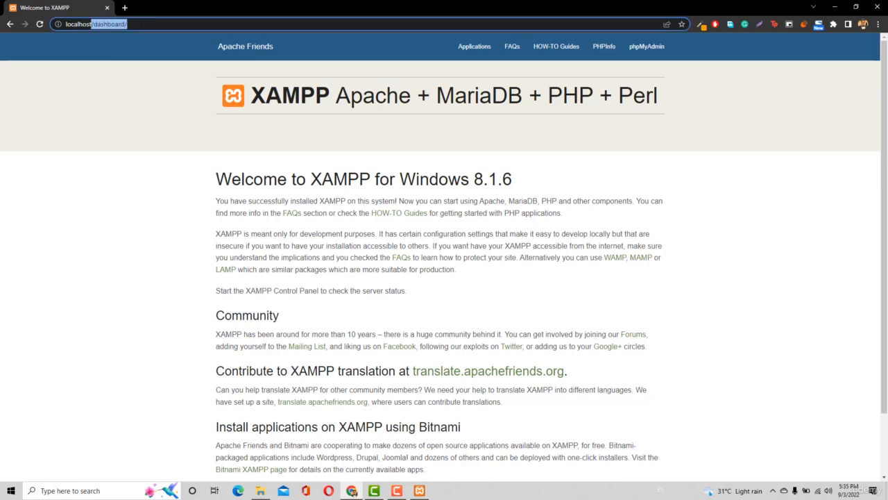
key(BackSpace)
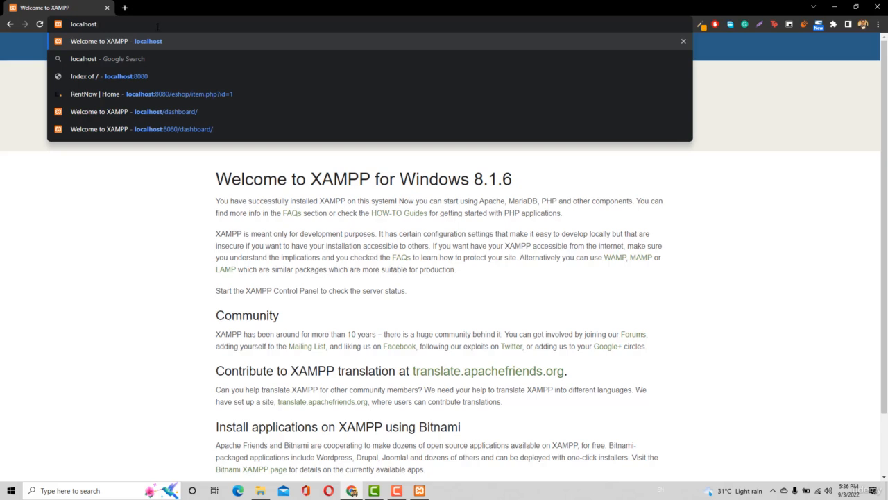
- Open google.com in a new browser tab as an example of a live website, and close that tab
click(125, 8)
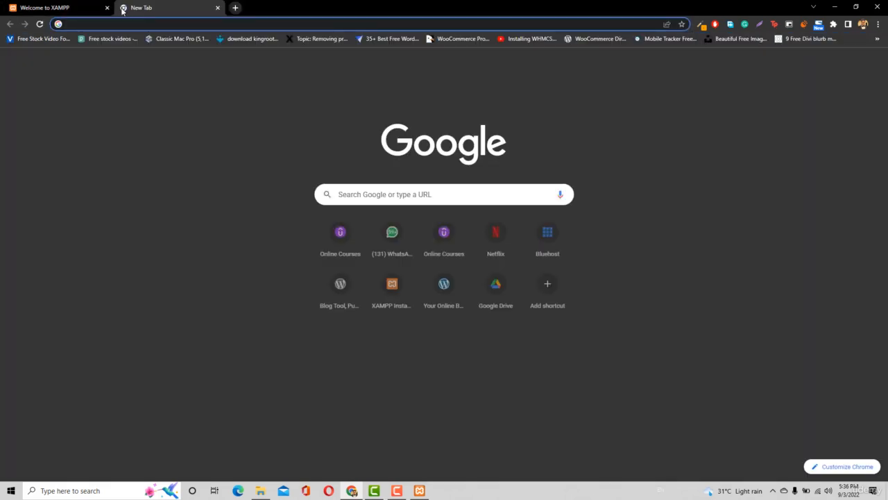
text(google.com)
key(Return)
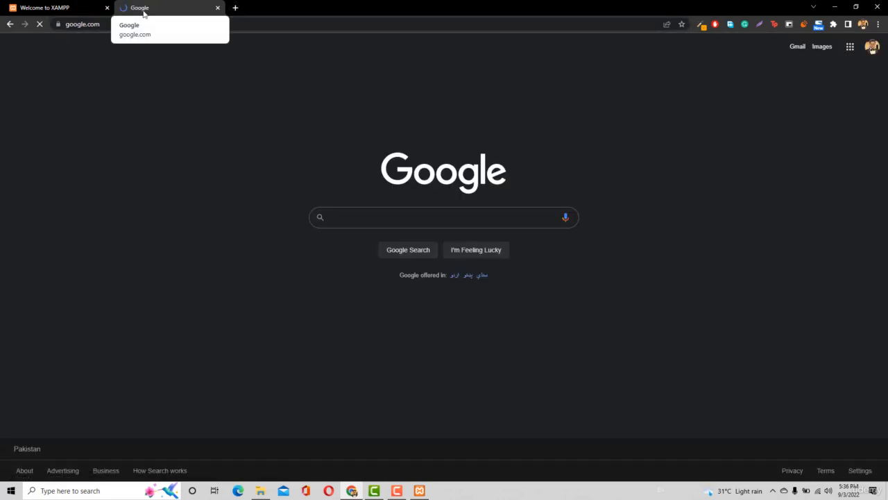
key(ctrl+w)
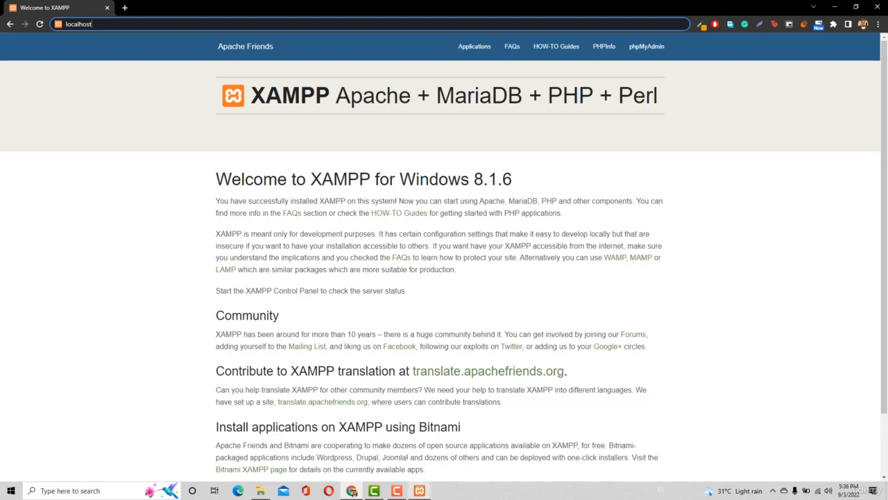
- Check the Apache and MySQL modules in the XAMPP Control Panel, and load localhost in Chrome
click(419, 491)
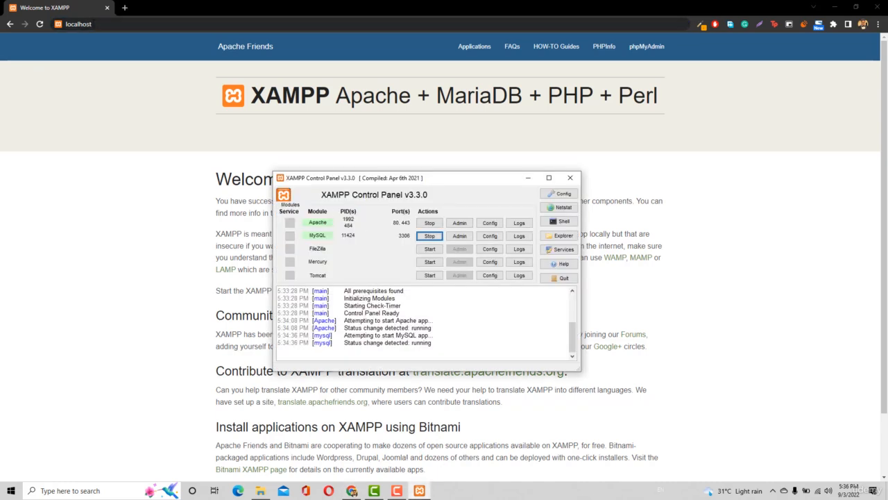
click(92, 24)
key(Return)
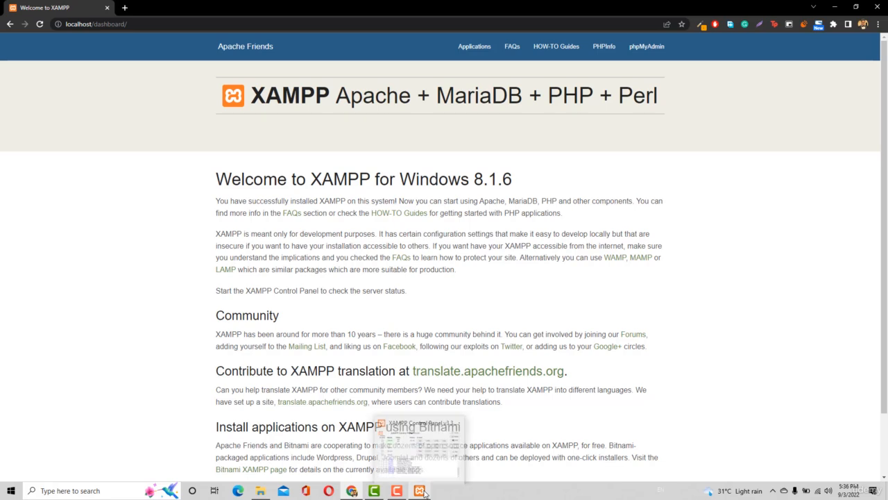
- Open the htdocs folder inside the xampp folder on Local Disk (C:) in File Explorer
click(253, 495)
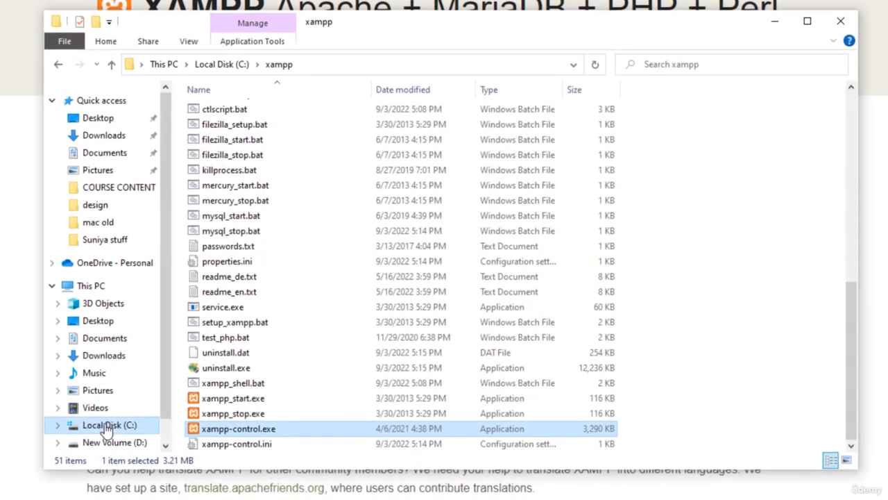
click(105, 430)
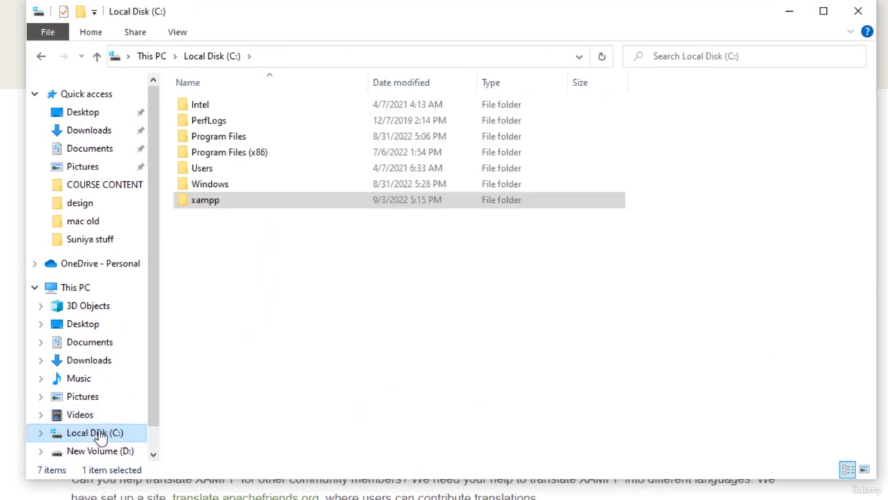
double_click(219, 201)
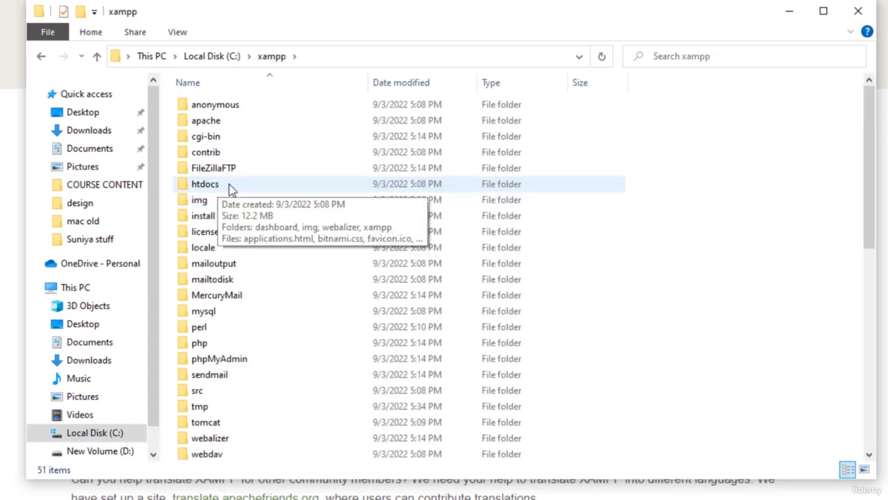
double_click(229, 184)
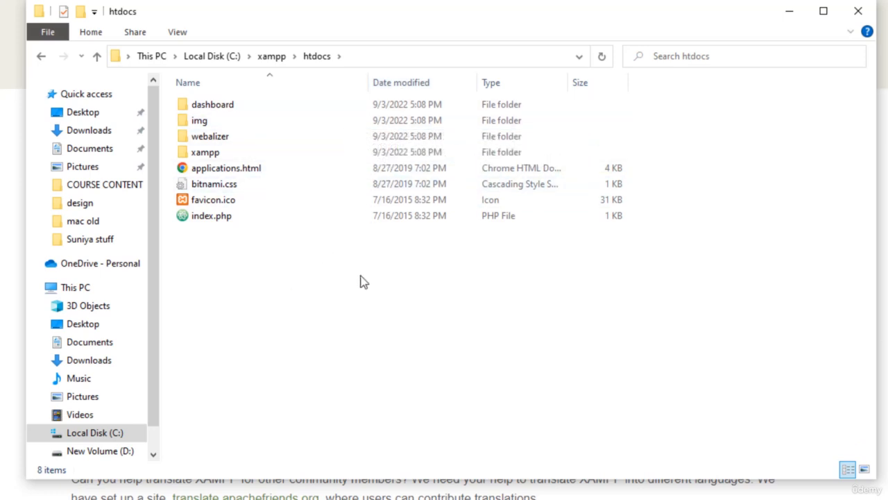
- Permanently delete all the default files and folders in htdocs
key(ctrl+a)
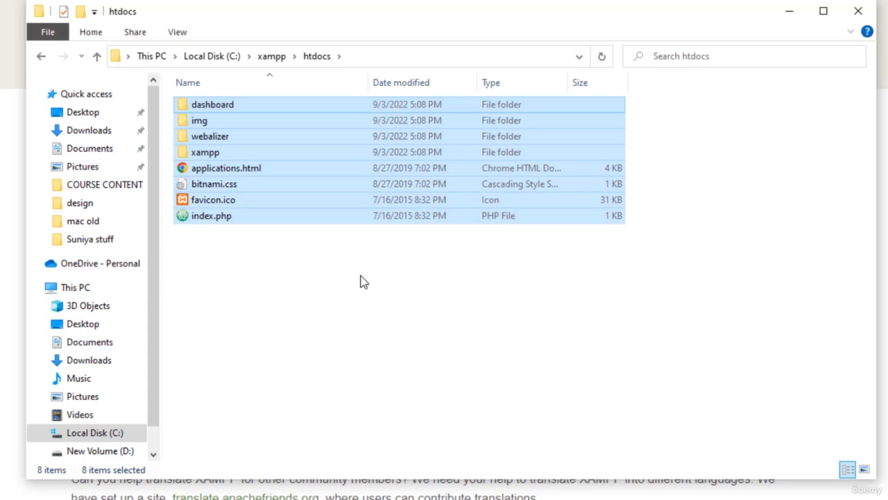
key(shift+Delete)
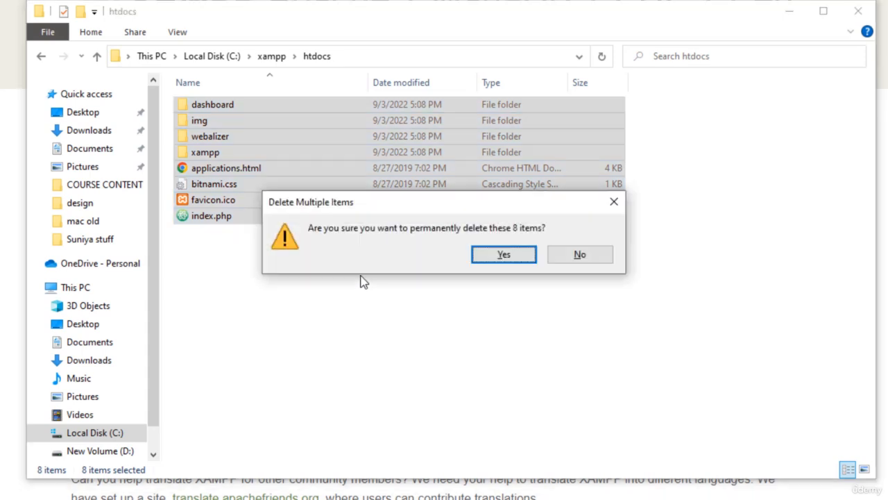
key(Return)
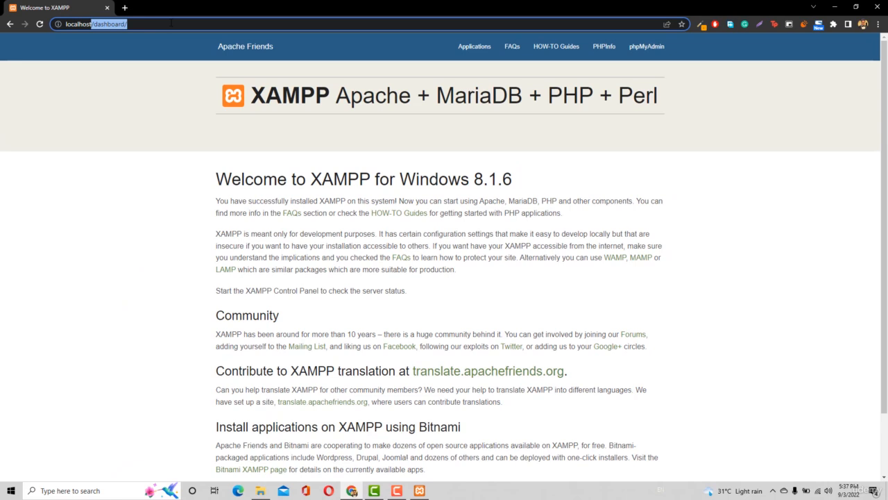
- Load localhost without /dashboard/ in Chrome, and bring the htdocs folder window back up
key(BackSpace)
key(Return)
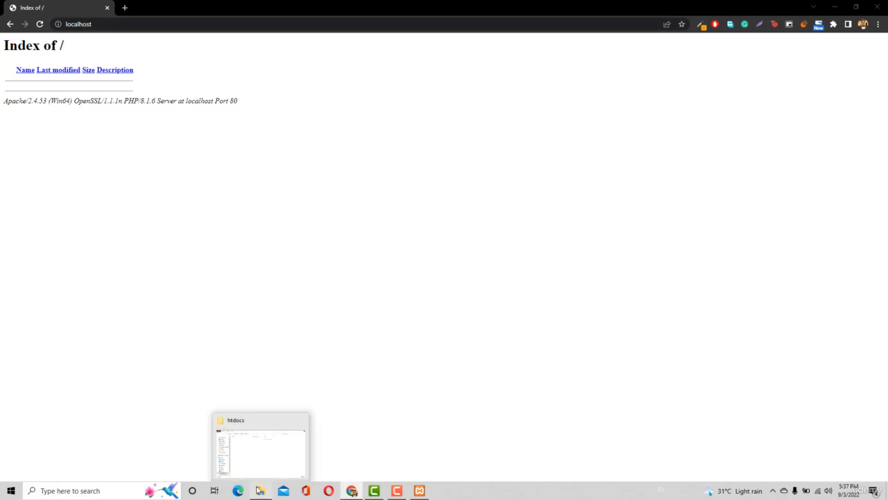
click(261, 490)
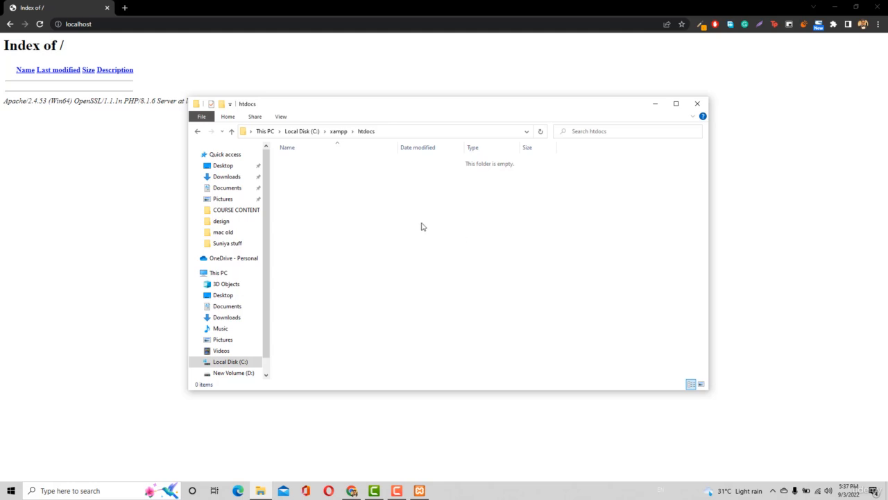
- View the Sublime Text download page at sublimetext.com in a new Chrome tab, and close that tab
click(125, 8)
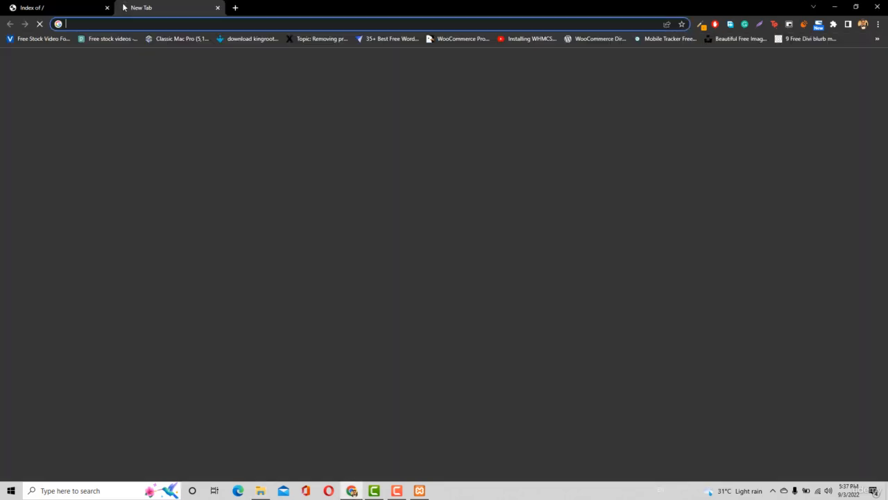
text(sublimetext.com)
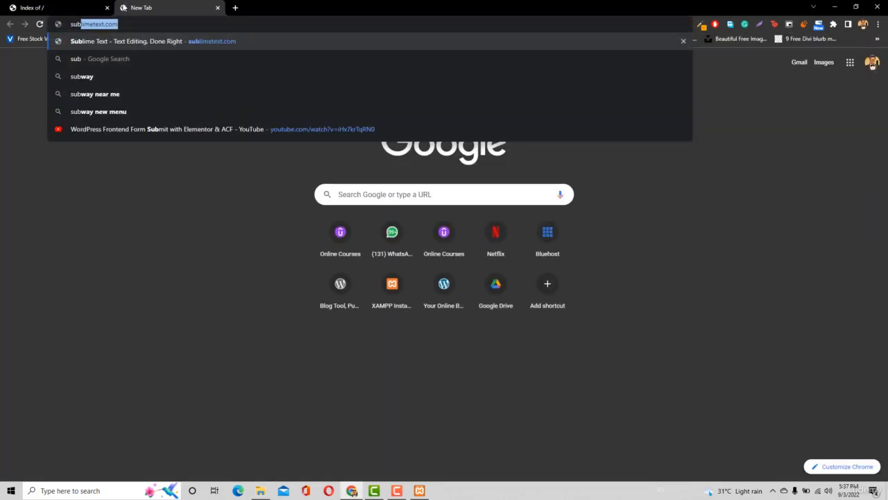
key(Return)
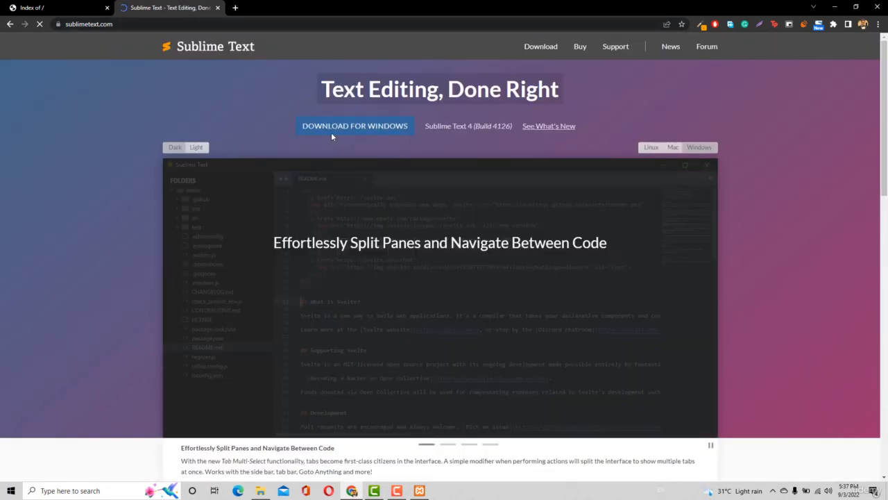
middle_click(155, 12)
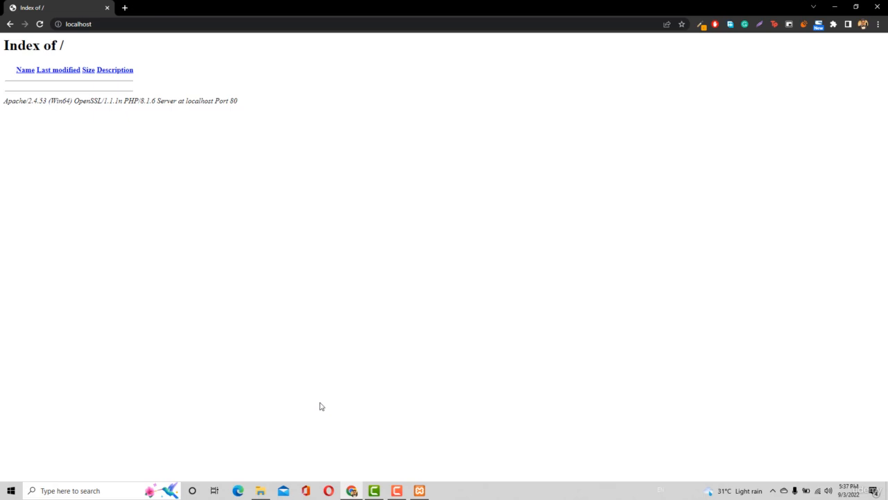
- Launch Sublime Text from Windows search, decline its update, and move its window away from the screen corner
click(111, 488)
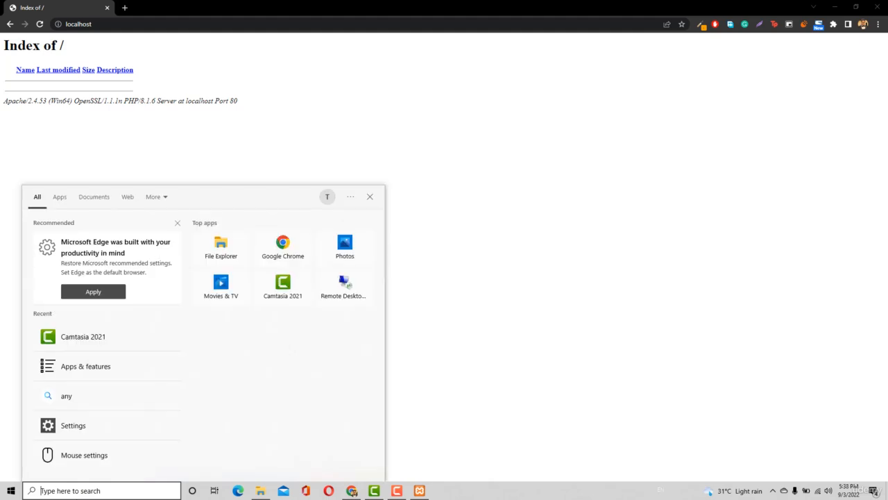
text(sub)
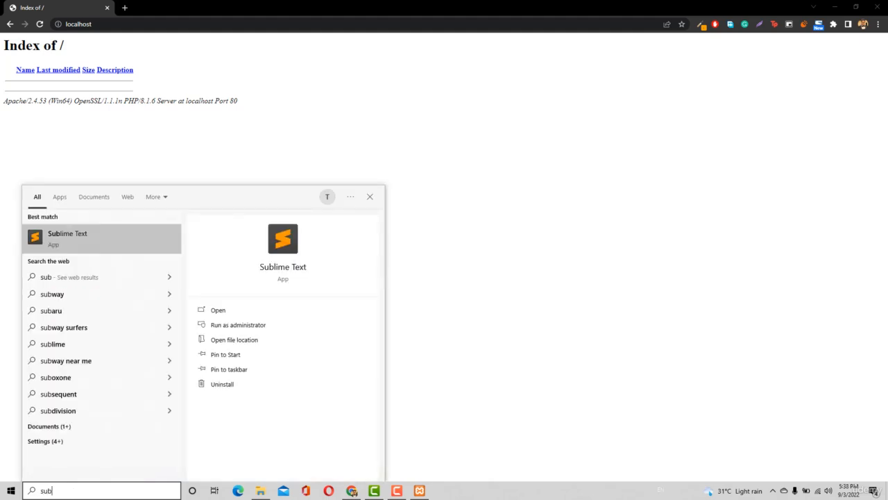
key(Return)
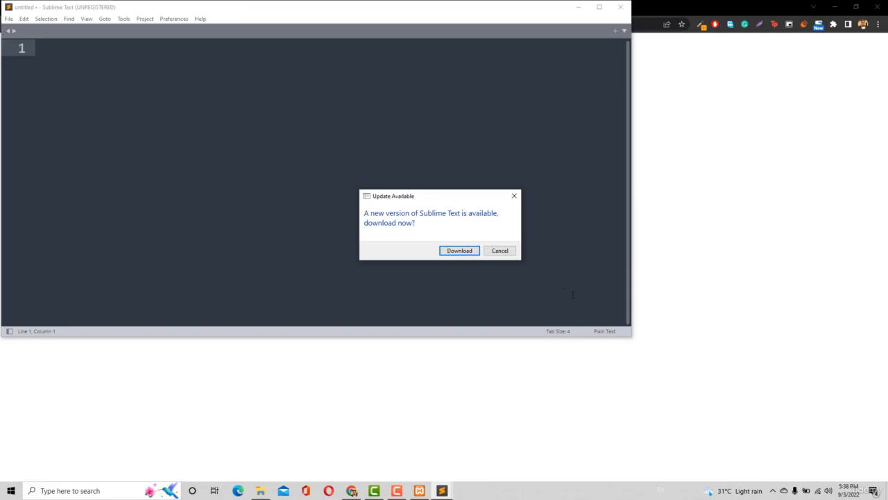
click(500, 251)
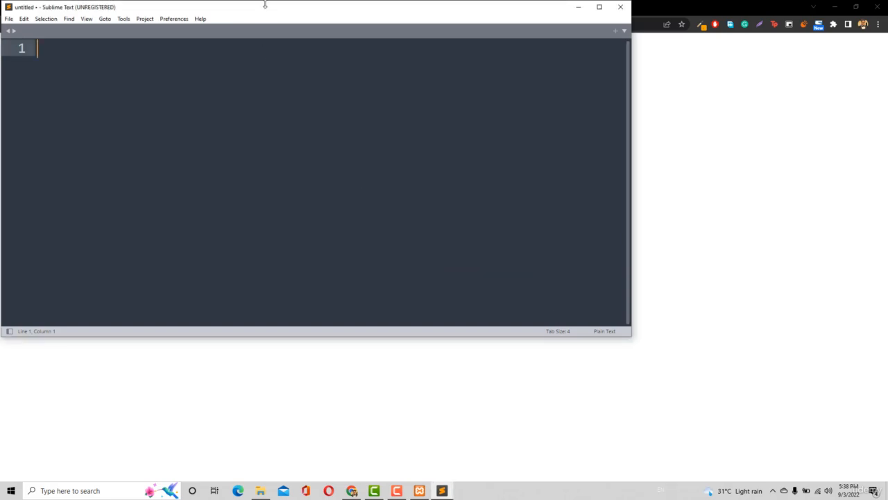
drag(270, 10, 355, 81)
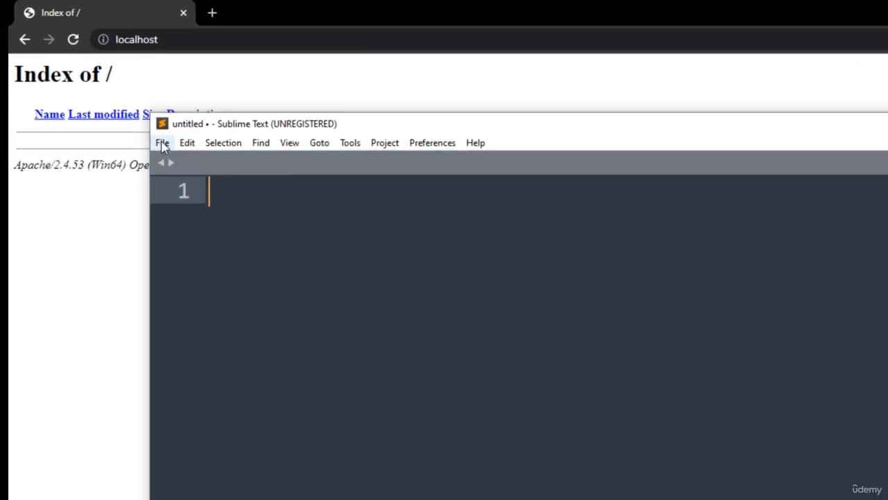
- Create a new file in Sublime Text, save it as file.php in C:\xampp\htdocs, and reload the localhost listing in Chrome
click(162, 143)
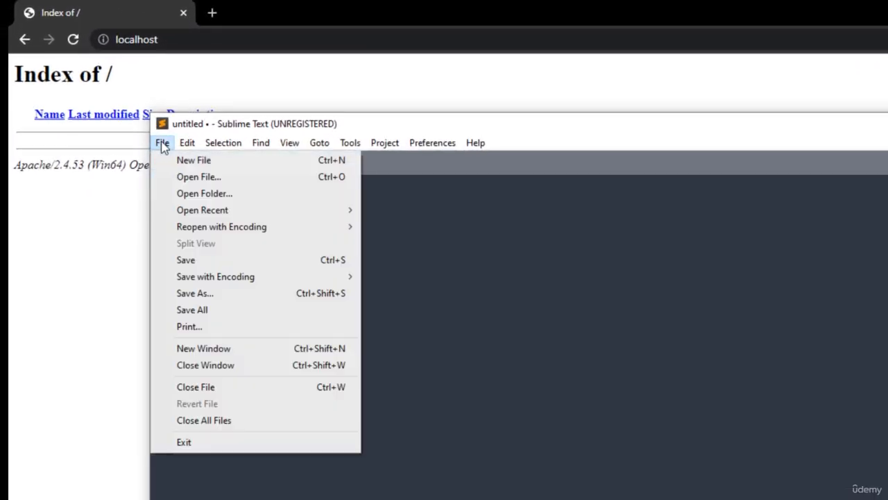
click(181, 164)
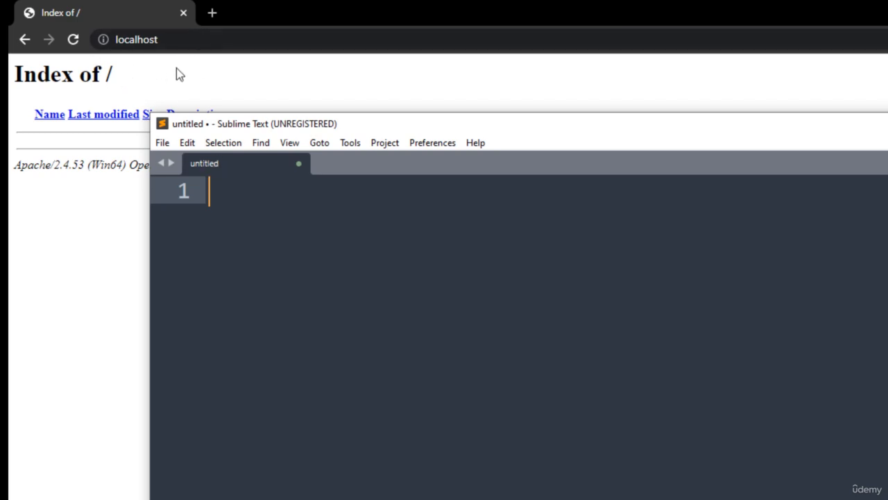
click(164, 144)
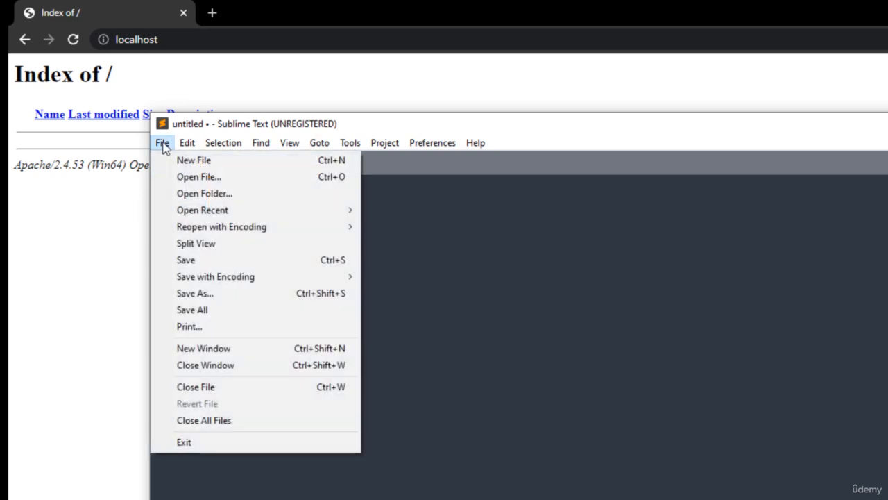
click(208, 271)
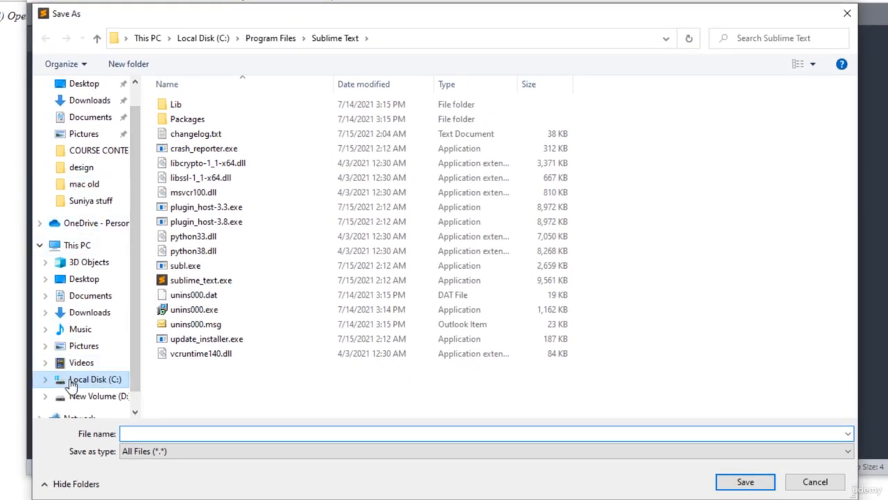
click(71, 383)
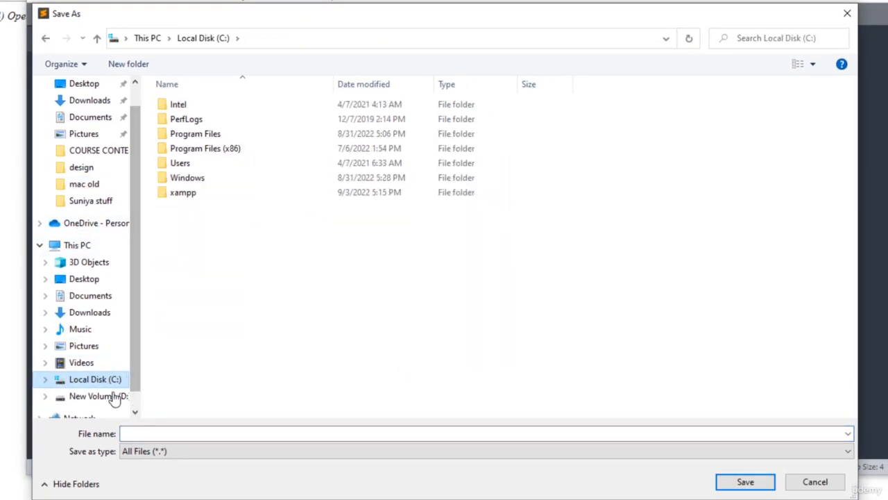
double_click(206, 194)
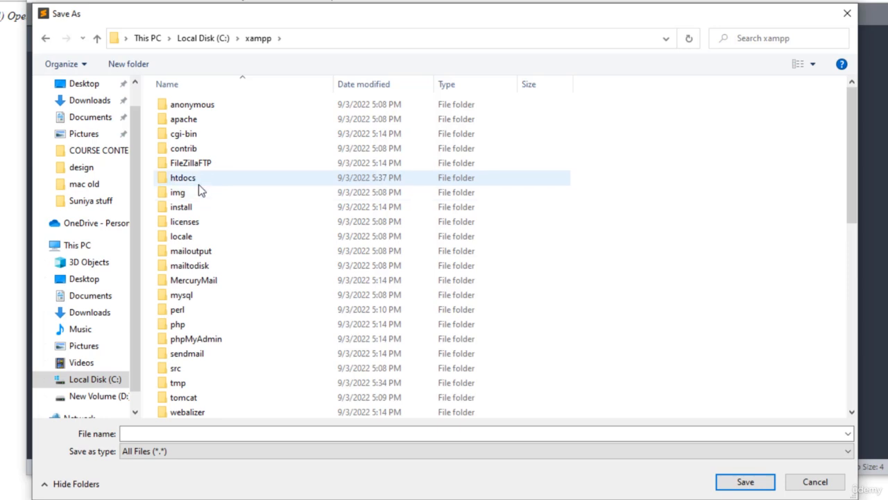
double_click(197, 182)
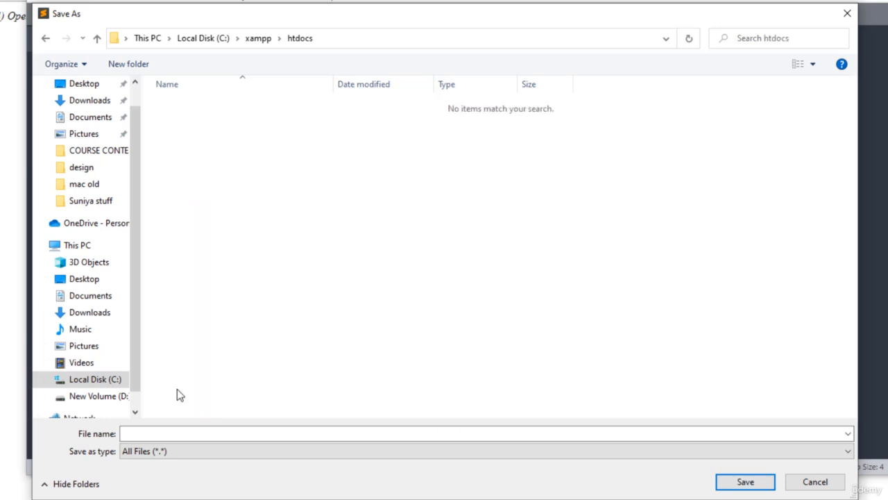
click(178, 431)
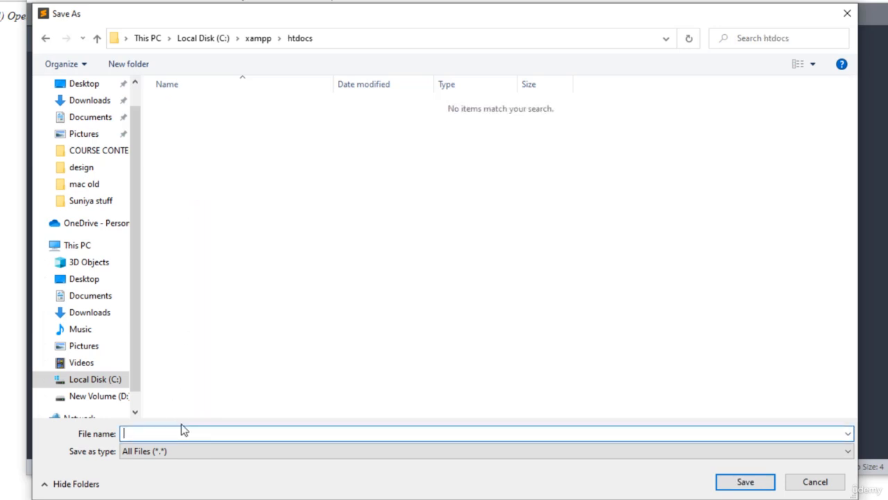
text(file.php)
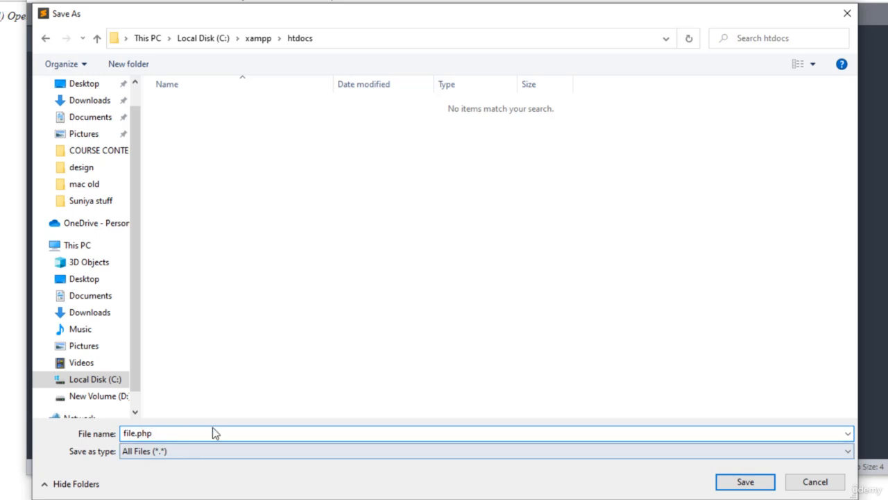
click(745, 482)
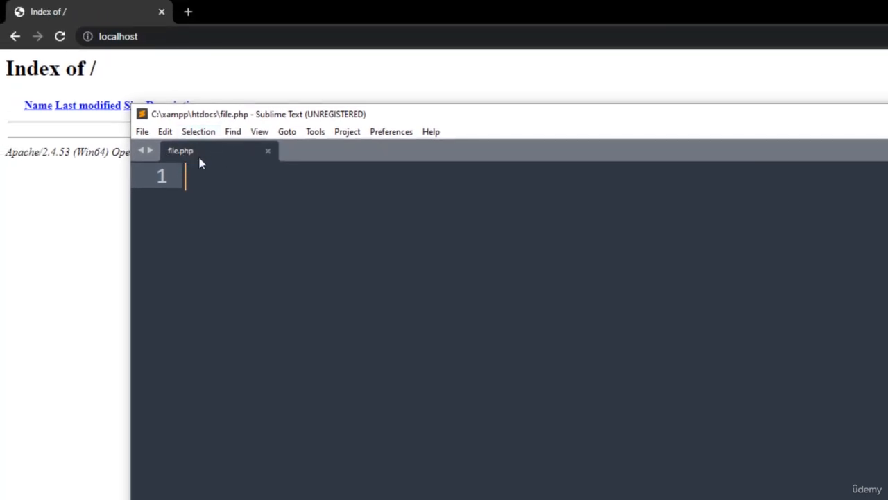
click(60, 38)
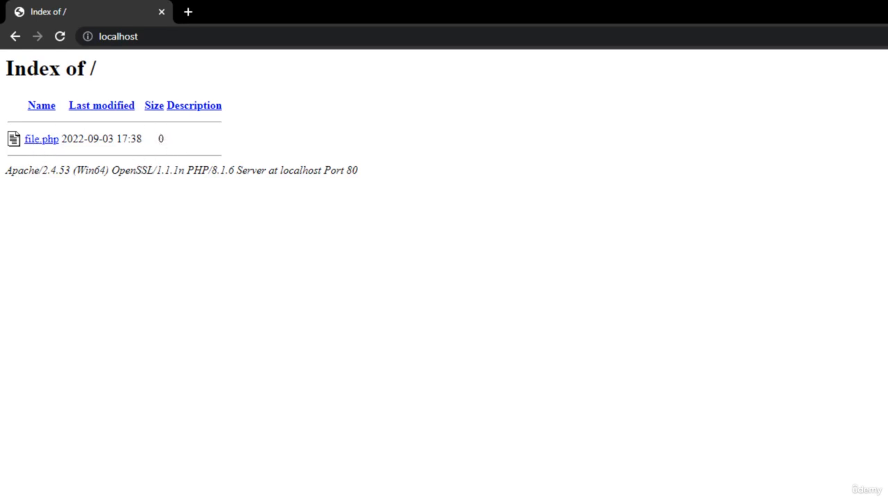
- Switch back to Sublime Text and add <?php and ?> tags to file.php with an empty line between them
key(alt+Tab)
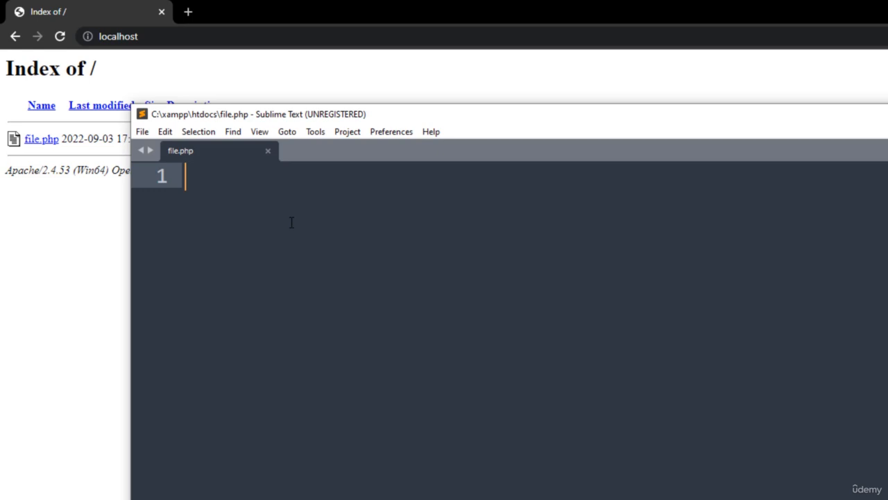
text(<)
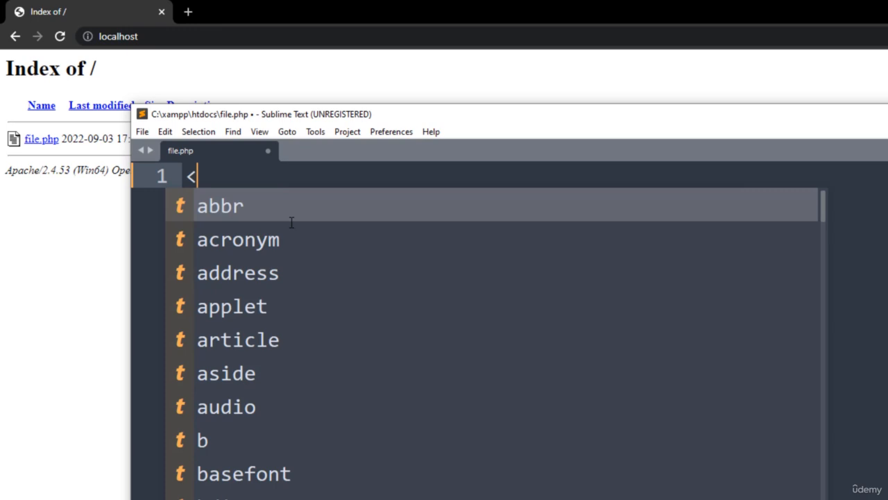
text(?)
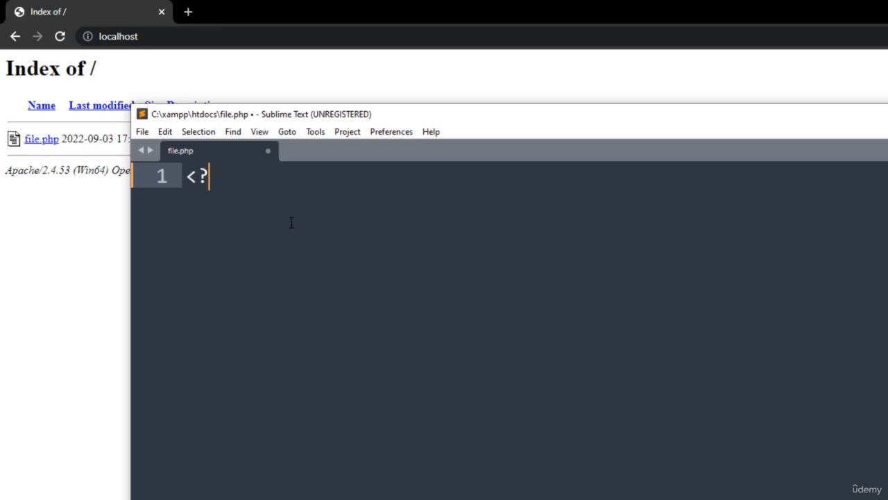
text(php)
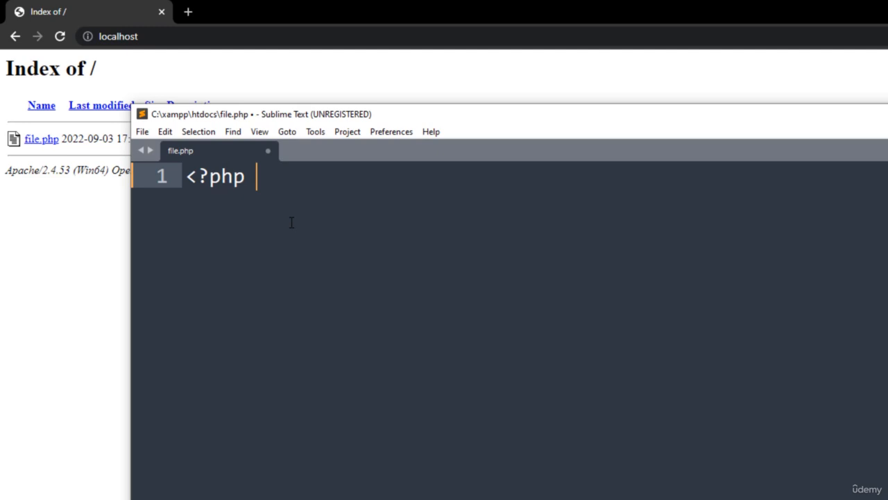
key(Return)
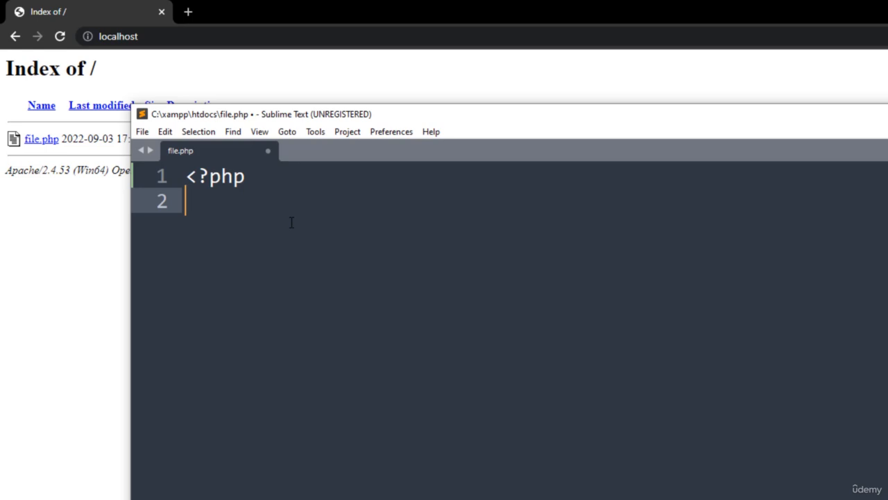
key(Return)
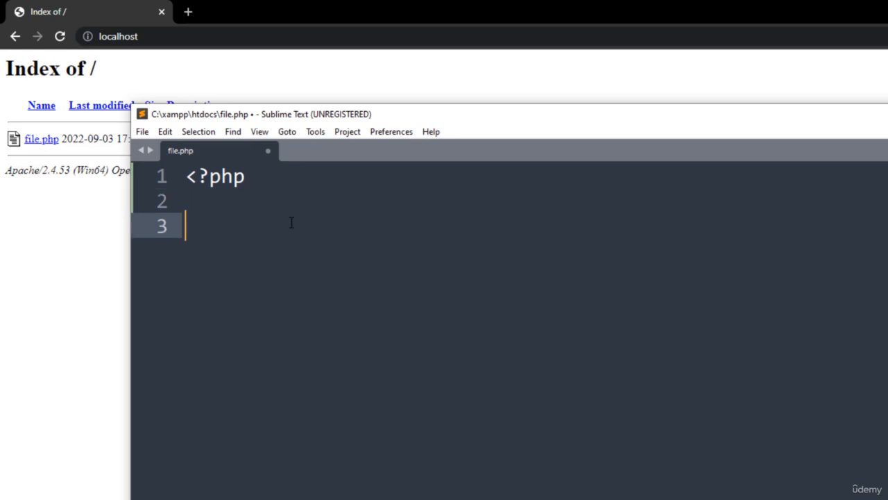
text(?>)
key(Up)
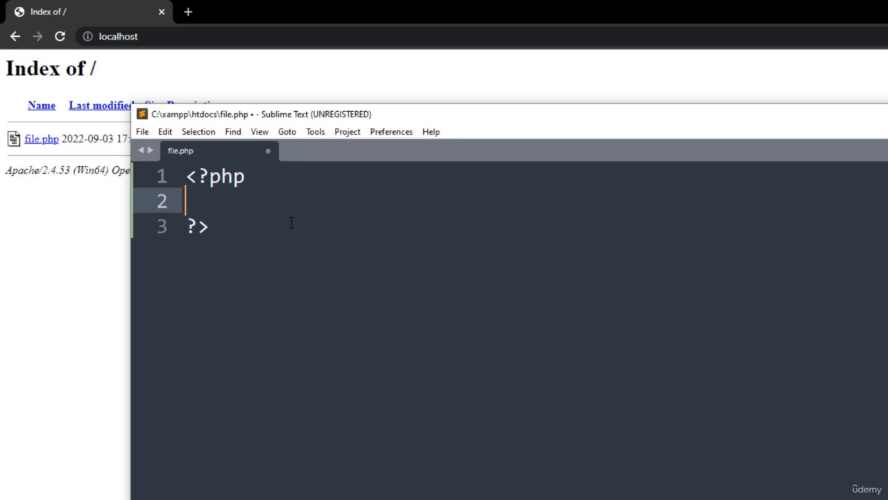
- Write print("Its Working!"); between the PHP tags and save file.php
text(print)
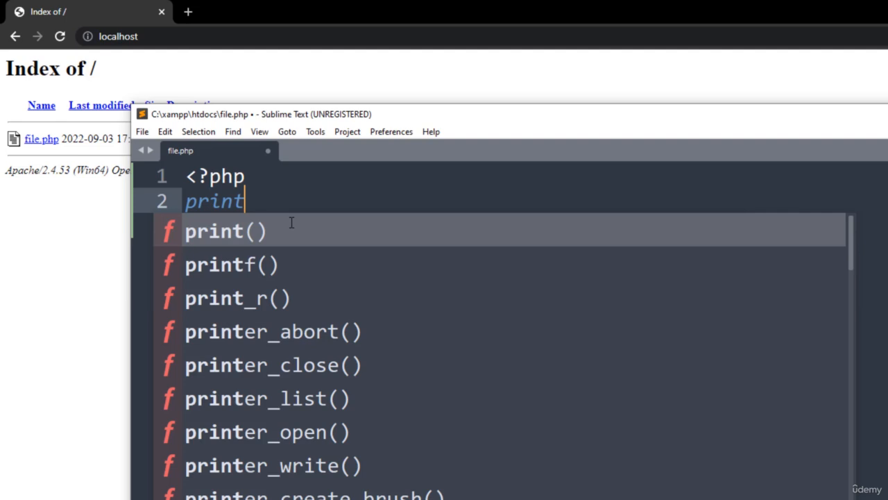
key(Return)
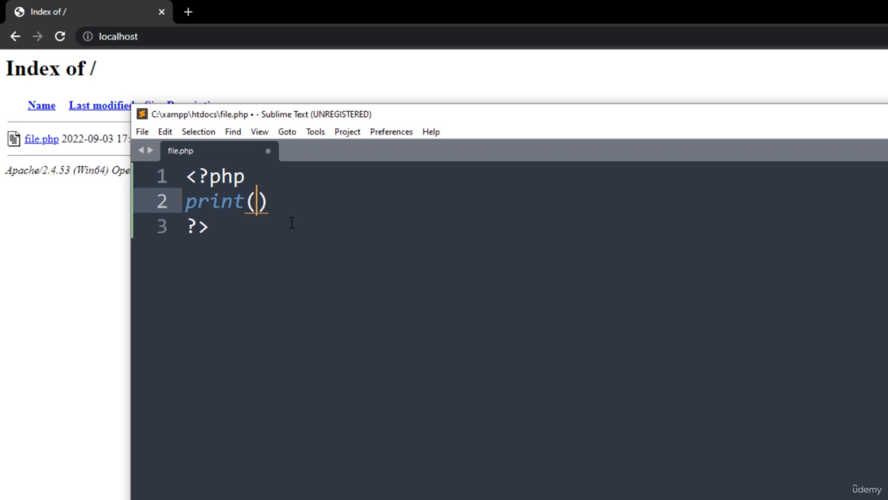
text(")
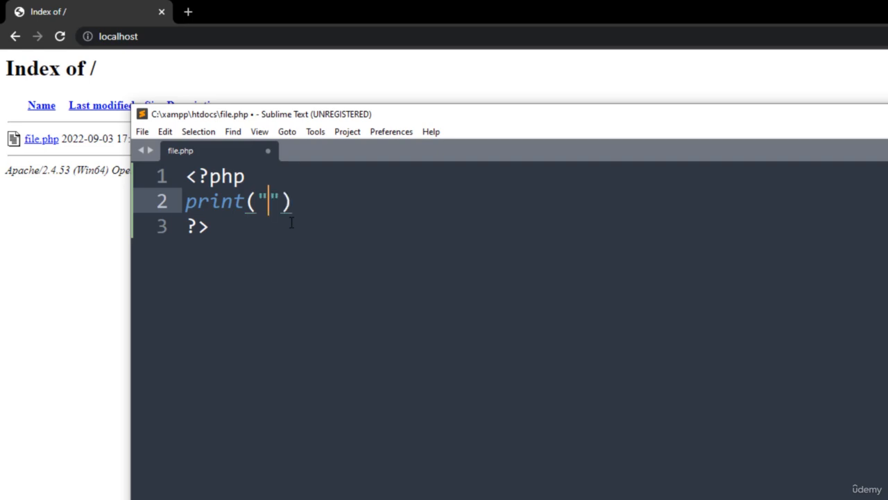
text(Its )
text(Working)
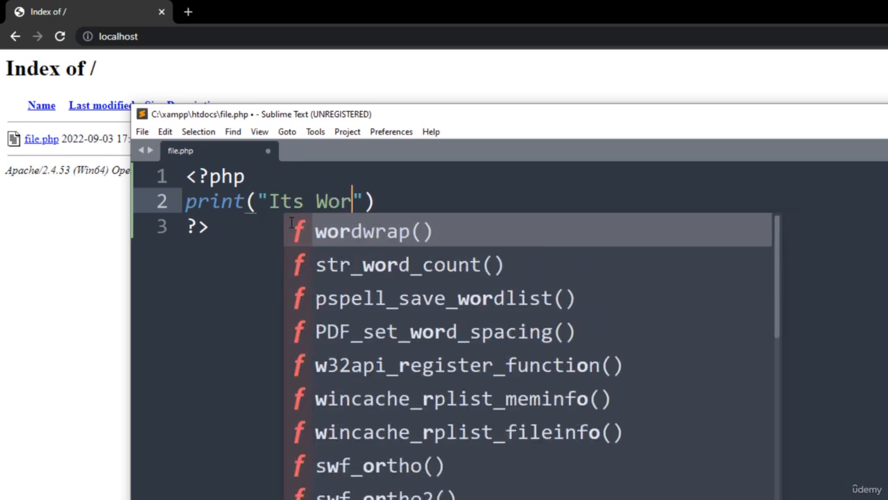
text(!)
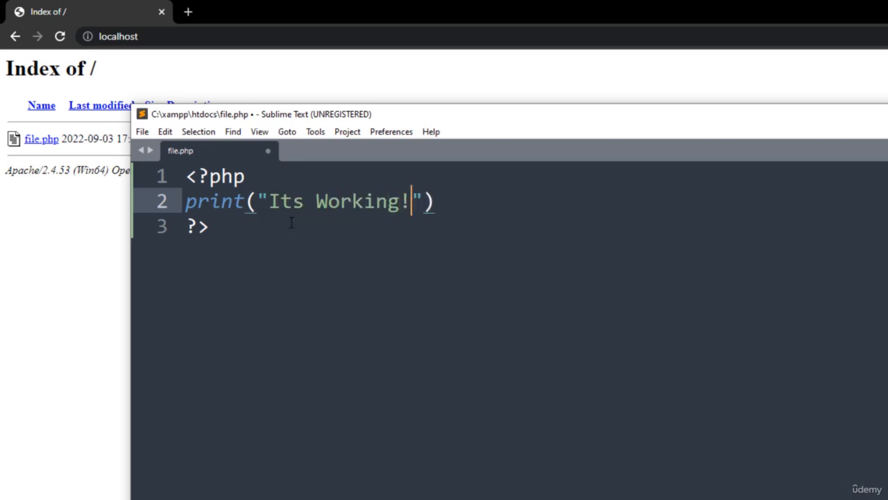
key(Right)
key(Right)
text(;)
key(ctrl+s)
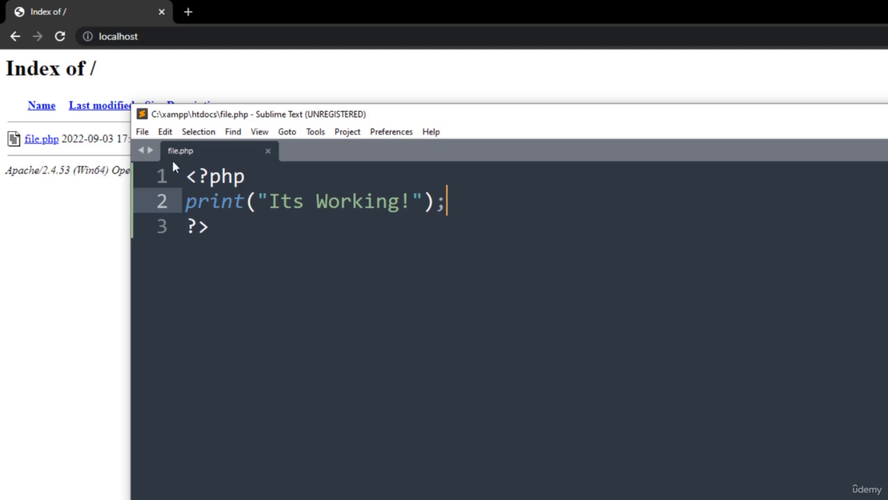
- Switch to Chrome, reload the localhost listing, and open file.php from it
click(84, 23)
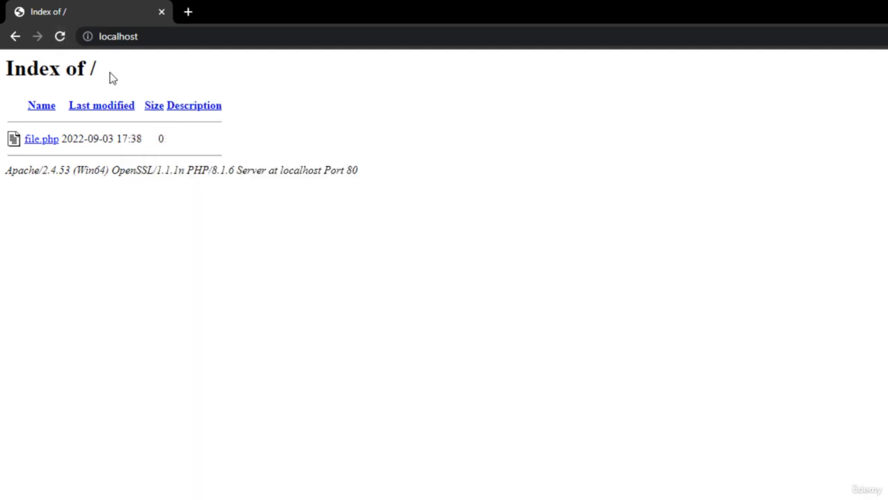
click(60, 37)
click(45, 142)
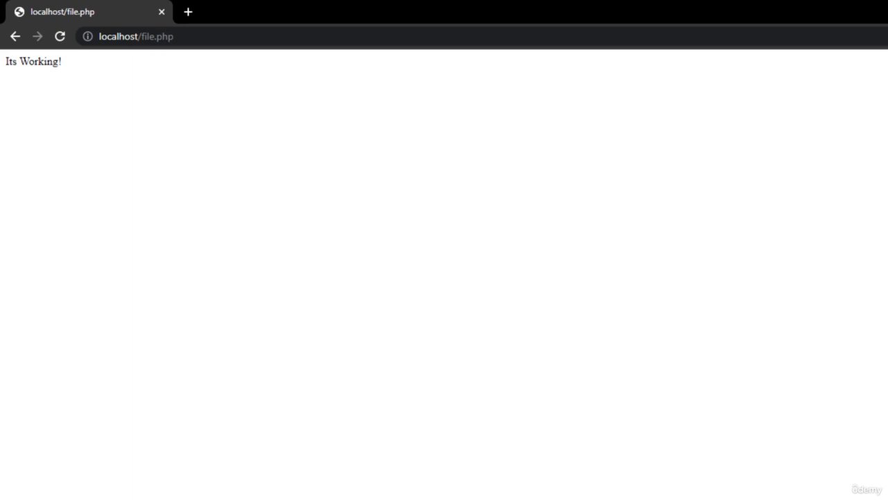
- Open file.php directly from the htdocs folder in a new Chrome tab and examine how its code is rendered
key(alt+Tab)
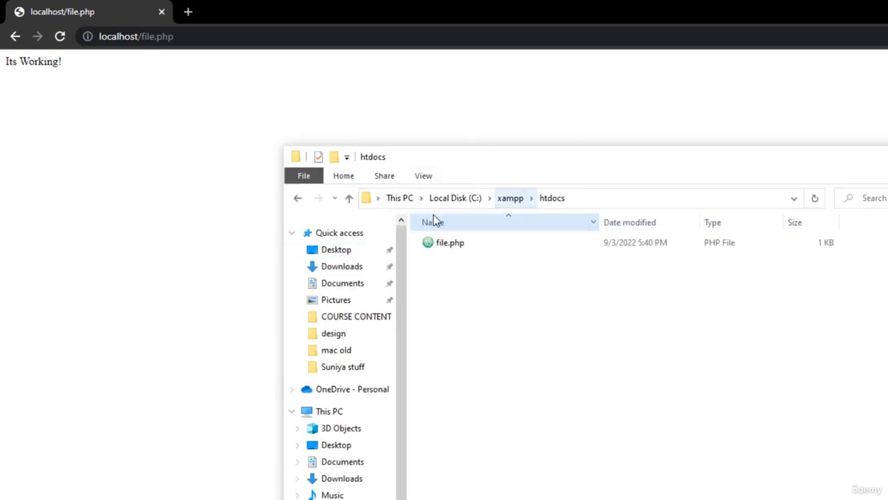
click(429, 243)
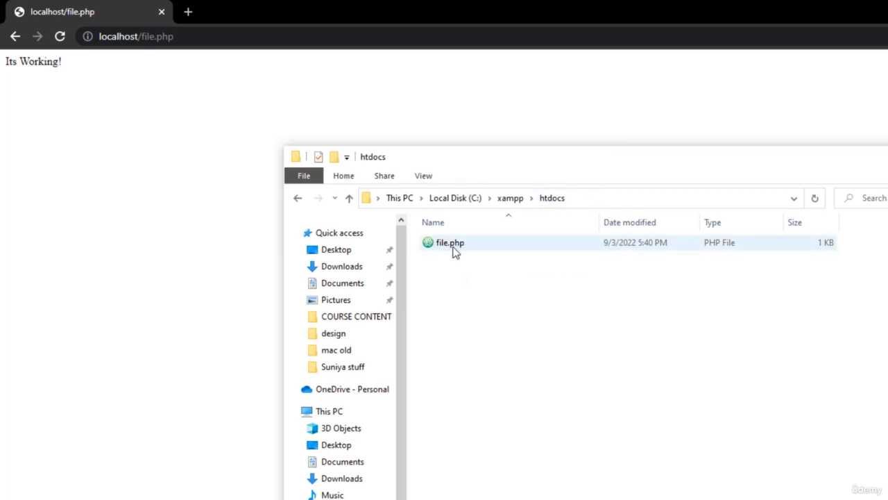
drag(459, 249, 274, 6)
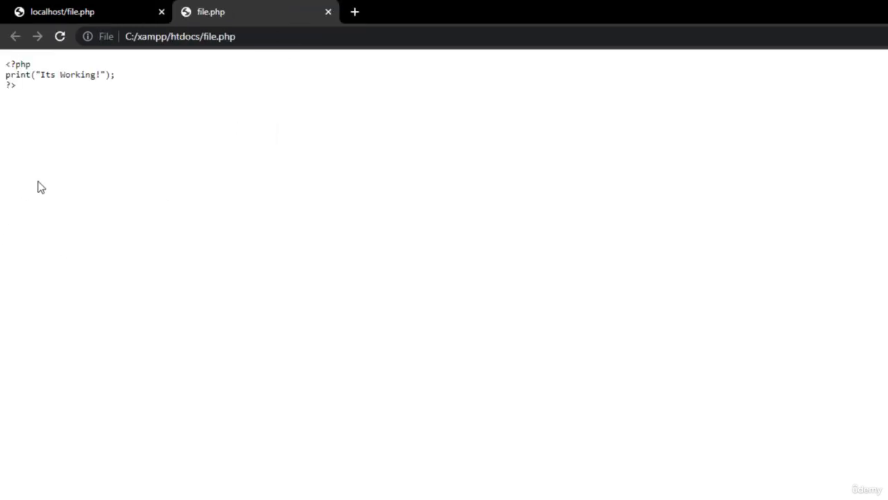
drag(5, 63, 32, 93)
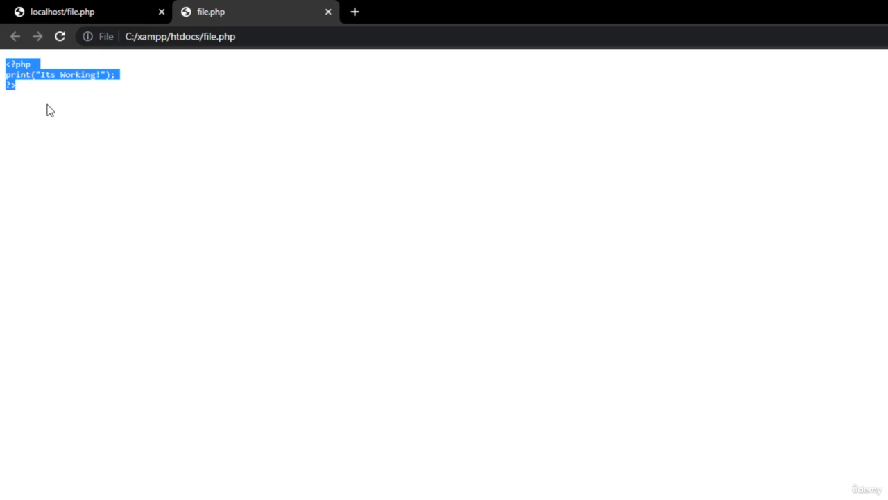
click(56, 106)
- Return to the localhost/file.php tab in Chrome and bring up the XAMPP Control Panel
click(85, 11)
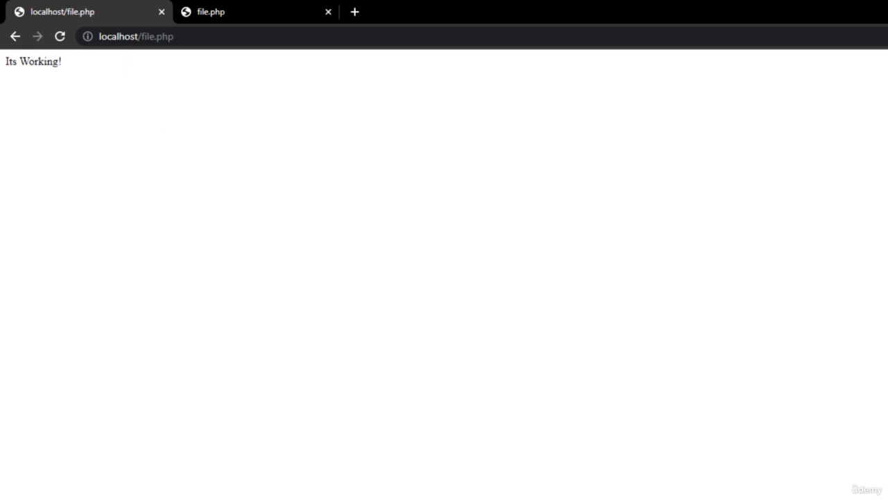
click(599, 497)
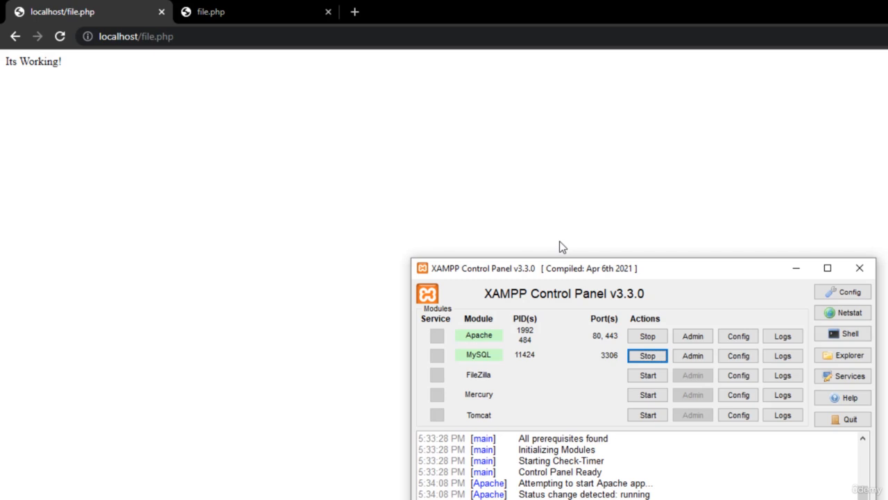